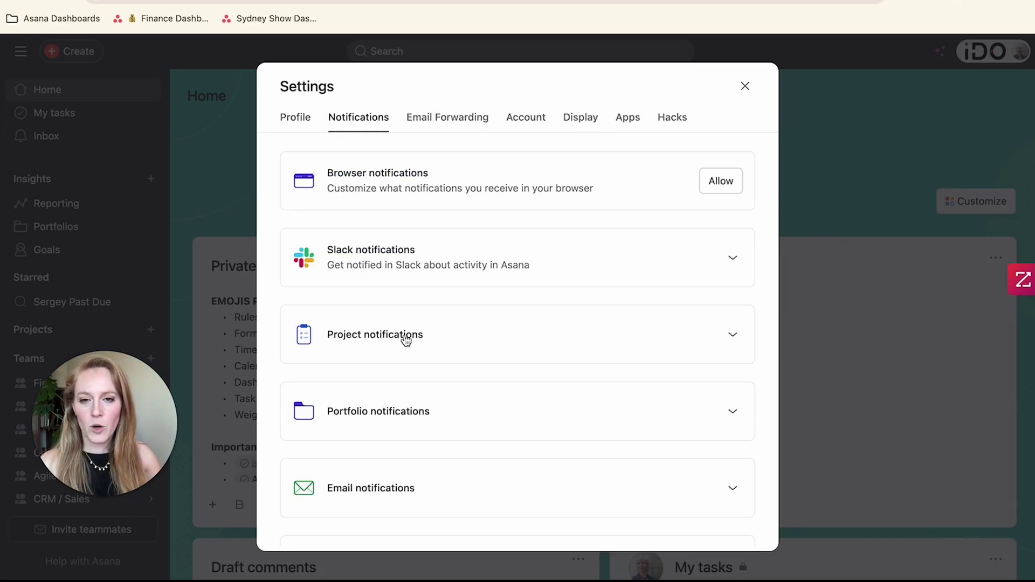
- Expand the project notification settings and turn off the default Tasks added notification
{"action": "left_click", "coordinate": [405, 335]}
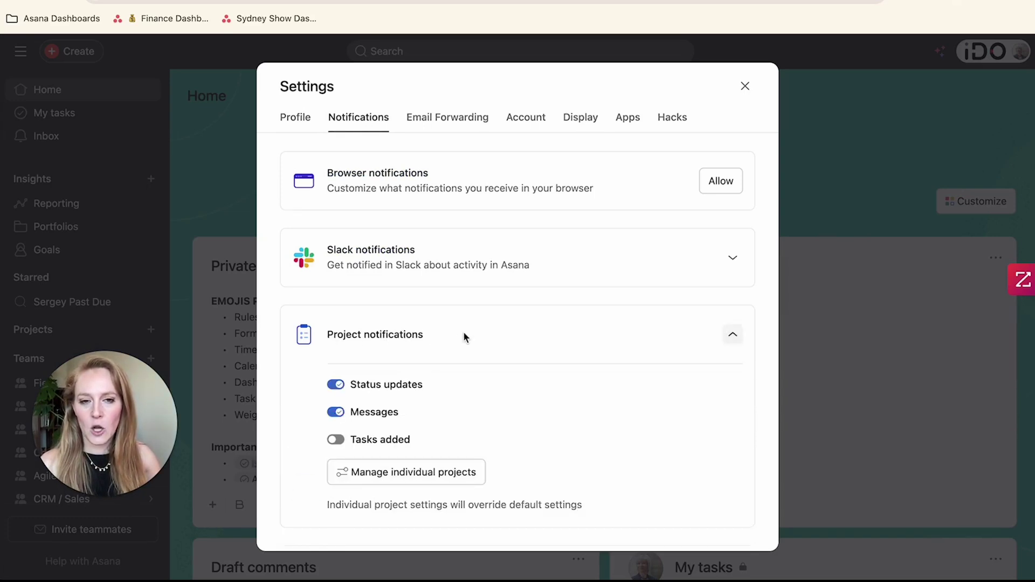
{"action": "scroll", "coordinate": [463, 332], "scroll_direction": "down", "scroll_amount": 2}
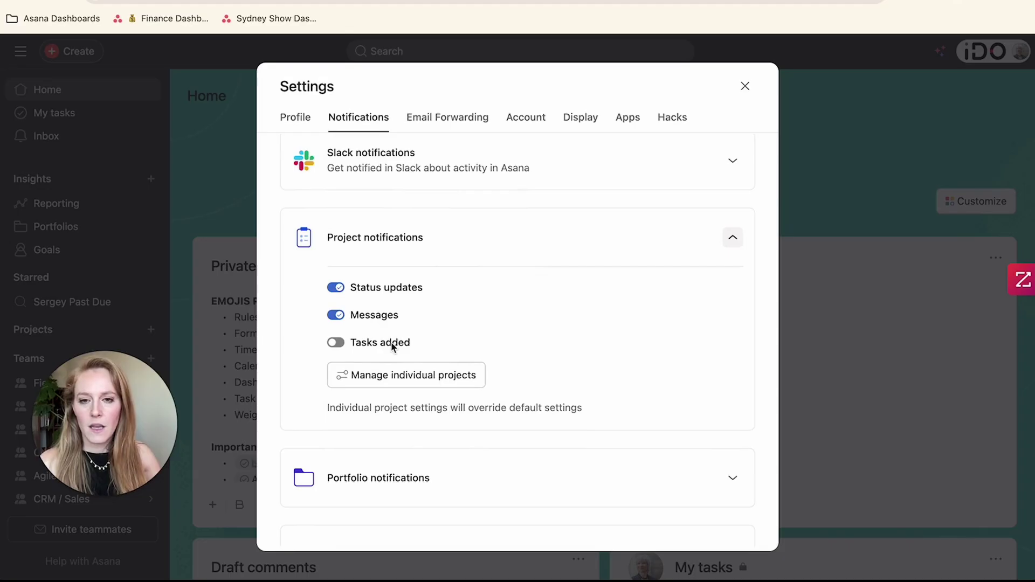
{"action": "left_click_drag", "start_coordinate": [410, 345], "coordinate": [351, 349]}
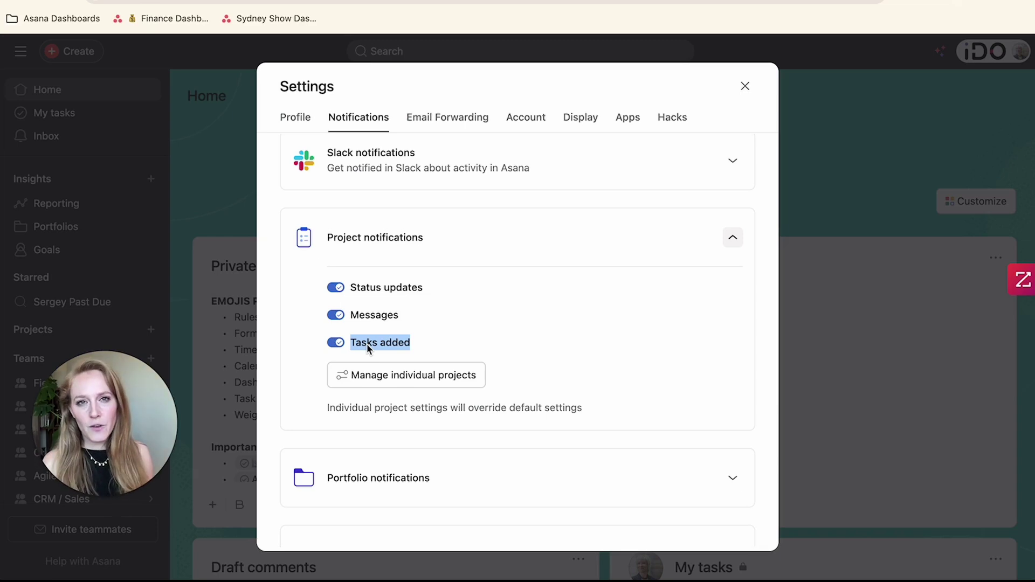
{"action": "left_click", "coordinate": [336, 343]}
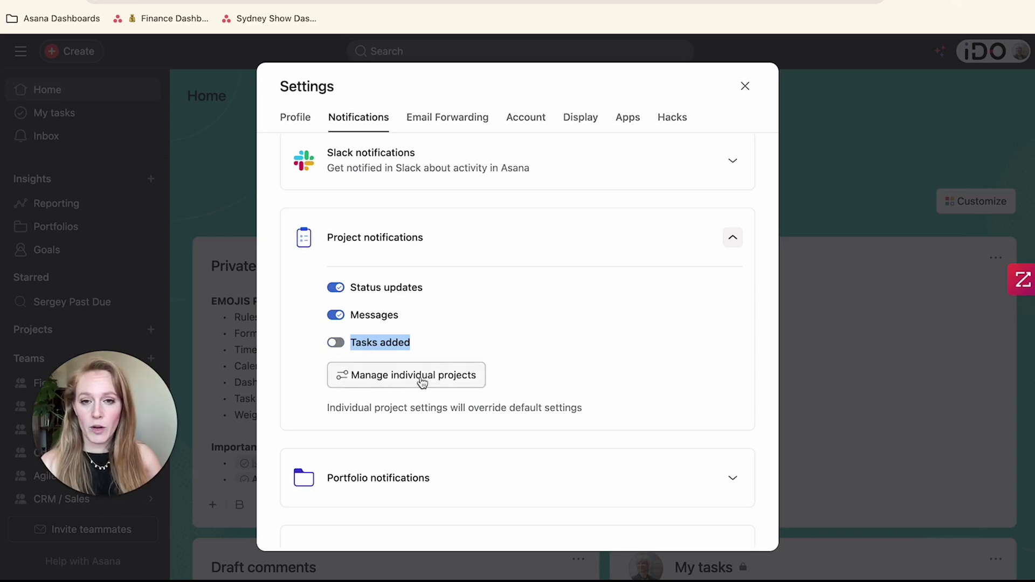
- Open the individual projects' notification settings, examine the Tasks added choices across the projects, and close the list
{"action": "left_click", "coordinate": [400, 381]}
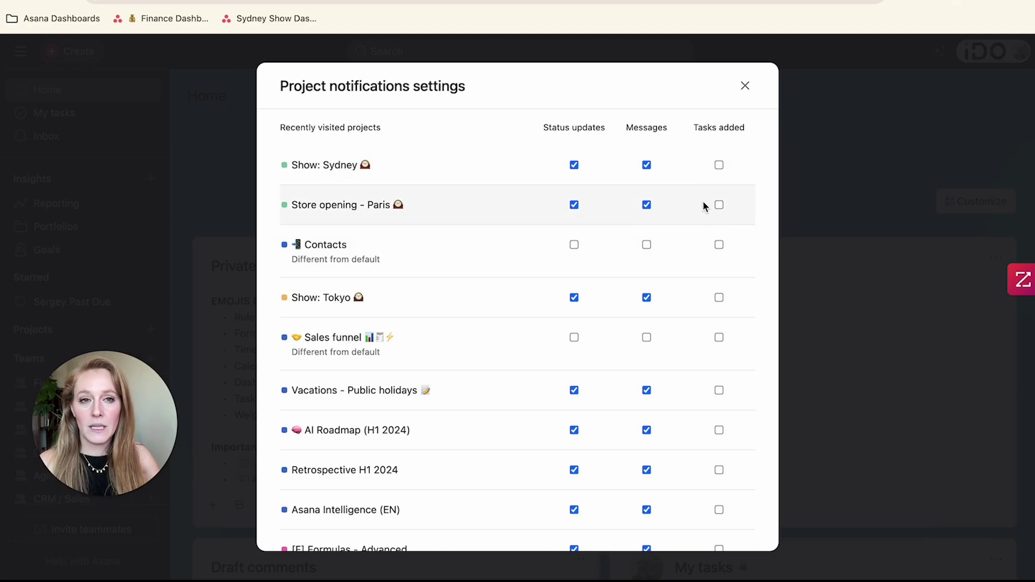
{"action": "scroll", "coordinate": [703, 204], "scroll_direction": "down", "scroll_amount": 6}
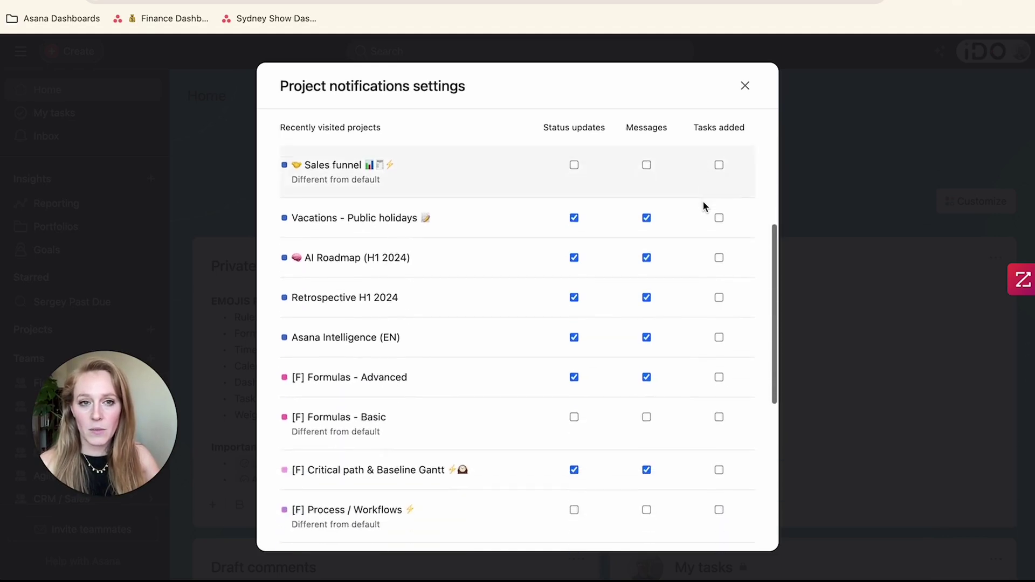
{"action": "scroll", "coordinate": [703, 205], "scroll_direction": "down", "scroll_amount": 1}
{"action": "left_click", "coordinate": [719, 217]}
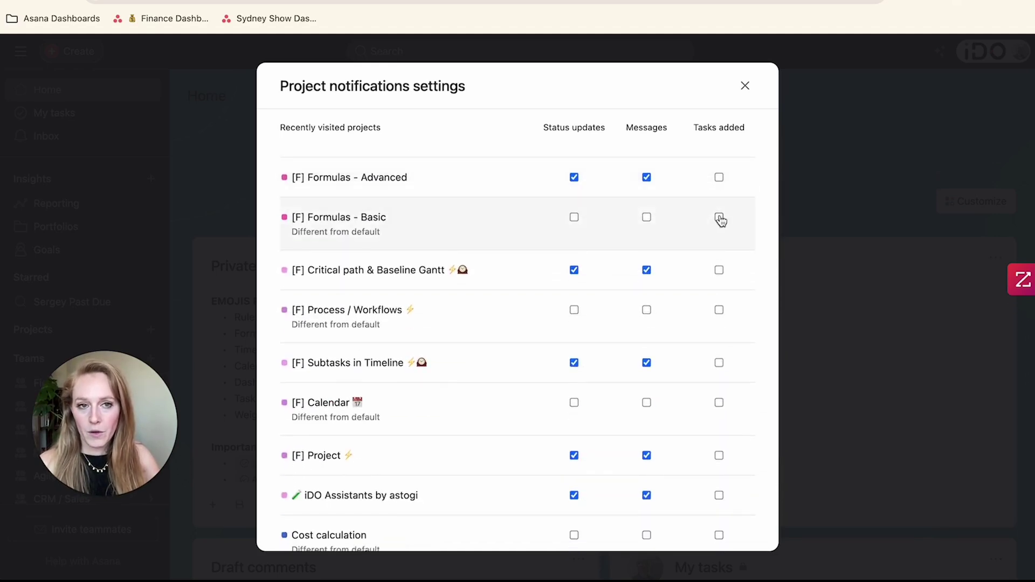
{"action": "left_click", "coordinate": [719, 310]}
{"action": "left_click", "coordinate": [718, 217]}
{"action": "left_click", "coordinate": [719, 269]}
{"action": "left_click", "coordinate": [718, 322]}
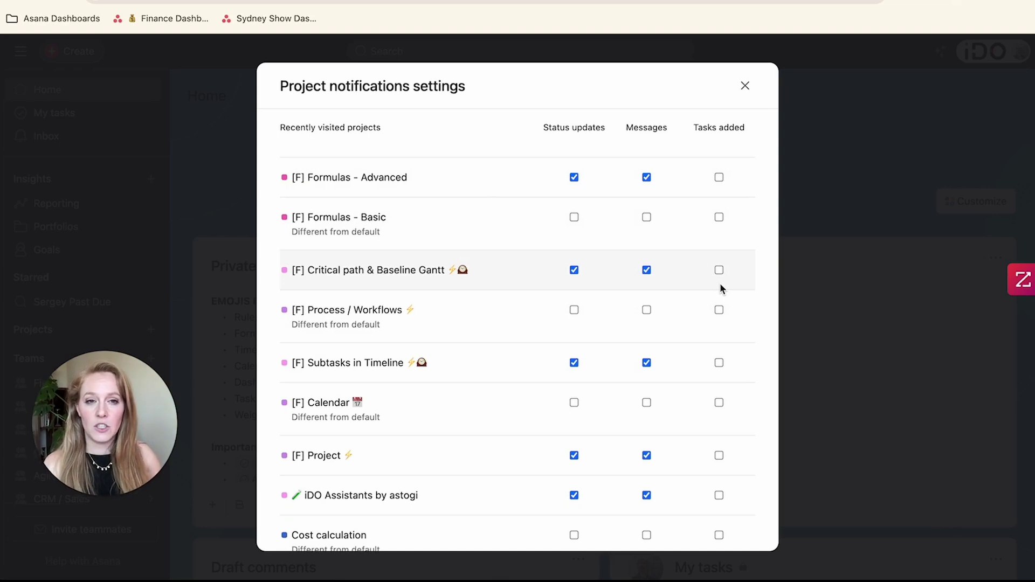
{"action": "scroll", "coordinate": [720, 283], "scroll_direction": "down", "scroll_amount": 9}
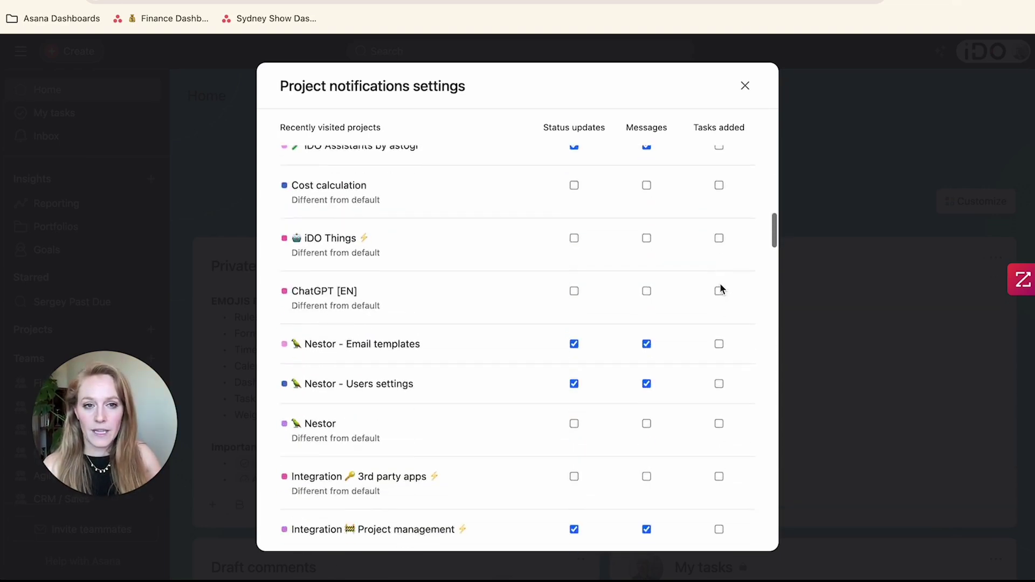
{"action": "scroll", "coordinate": [720, 284], "scroll_direction": "down", "scroll_amount": 4}
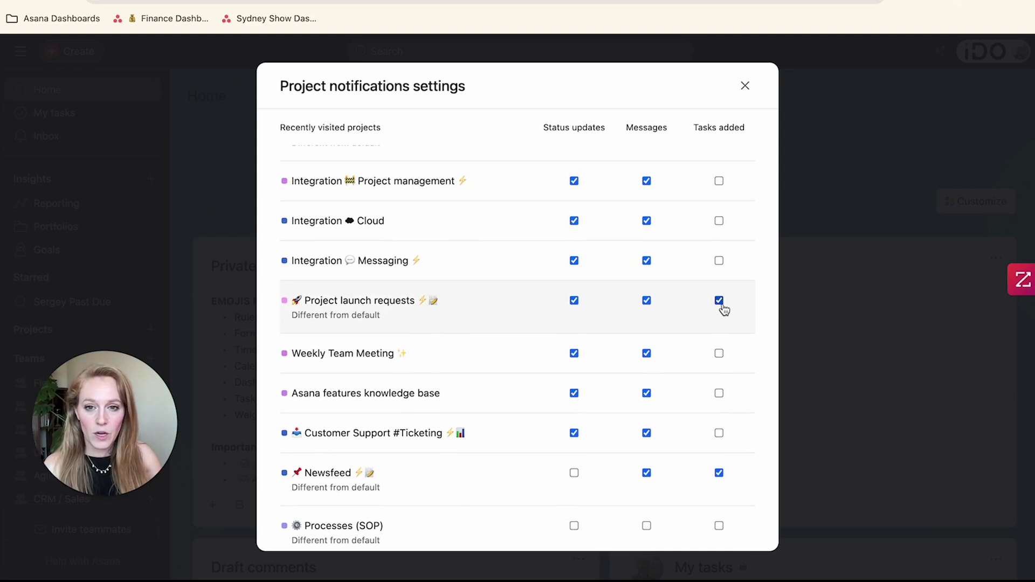
{"action": "scroll", "coordinate": [723, 303], "scroll_direction": "down", "scroll_amount": 3}
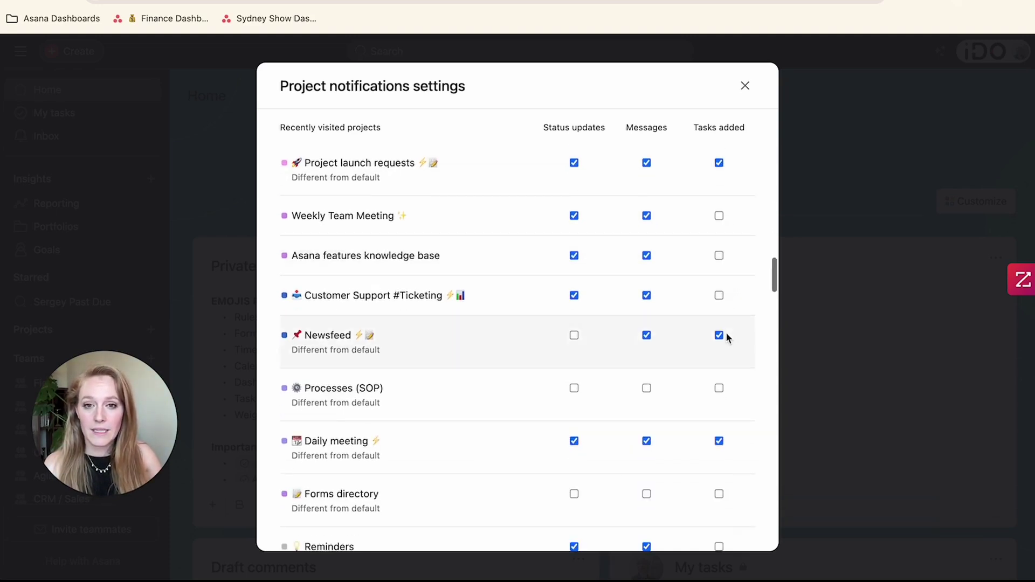
{"action": "scroll", "coordinate": [725, 332], "scroll_direction": "down", "scroll_amount": 3}
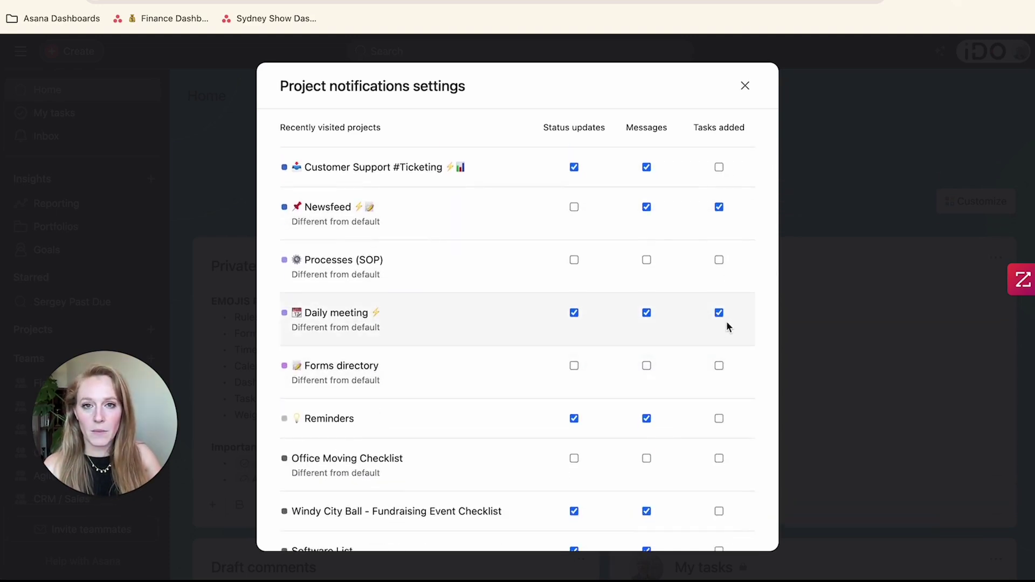
{"action": "scroll", "coordinate": [725, 281], "scroll_direction": "up", "scroll_amount": 12}
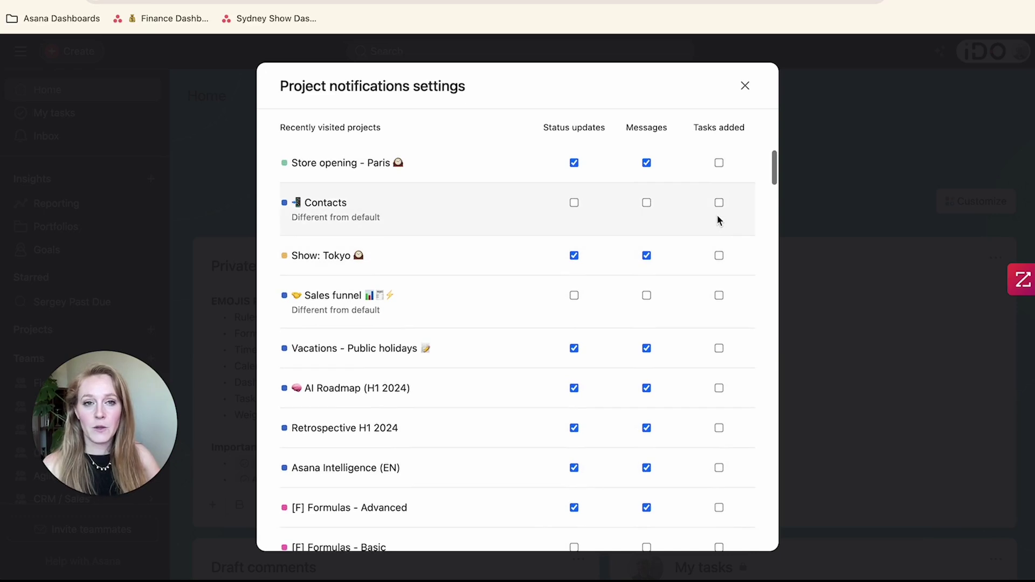
{"action": "left_click", "coordinate": [745, 88]}
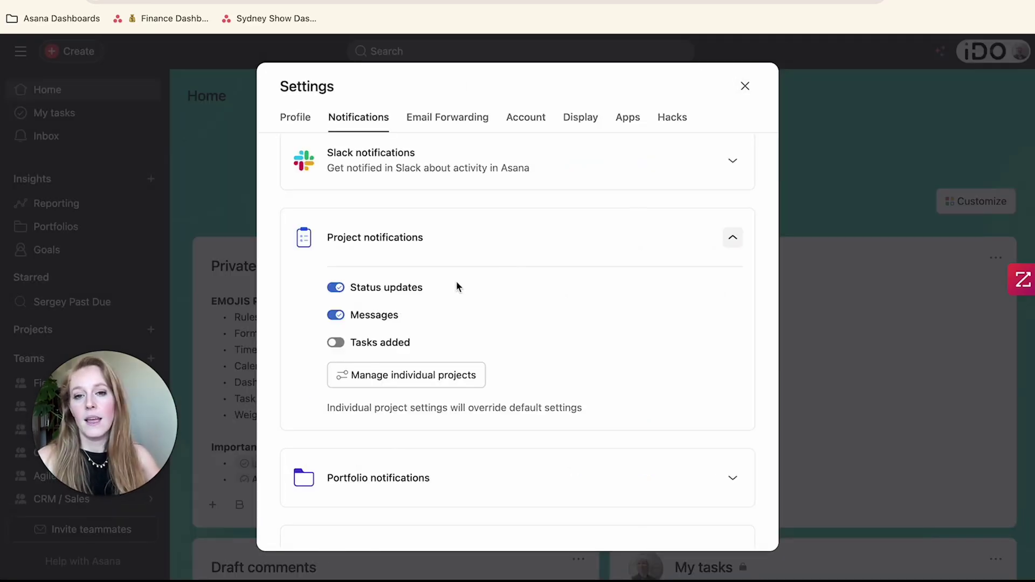
- Turn on Daily summaries in the email notification settings and close the settings
{"action": "scroll", "coordinate": [457, 284], "scroll_direction": "down", "scroll_amount": 2}
{"action": "scroll", "coordinate": [456, 286], "scroll_direction": "down", "scroll_amount": 2}
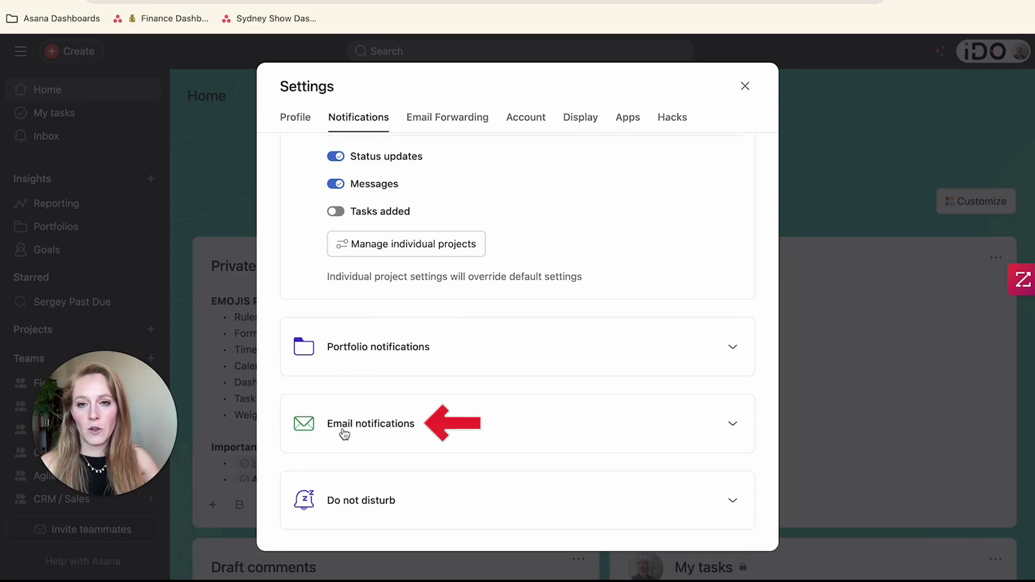
{"action": "left_click", "coordinate": [399, 426]}
{"action": "scroll", "coordinate": [516, 422], "scroll_direction": "down", "scroll_amount": 3}
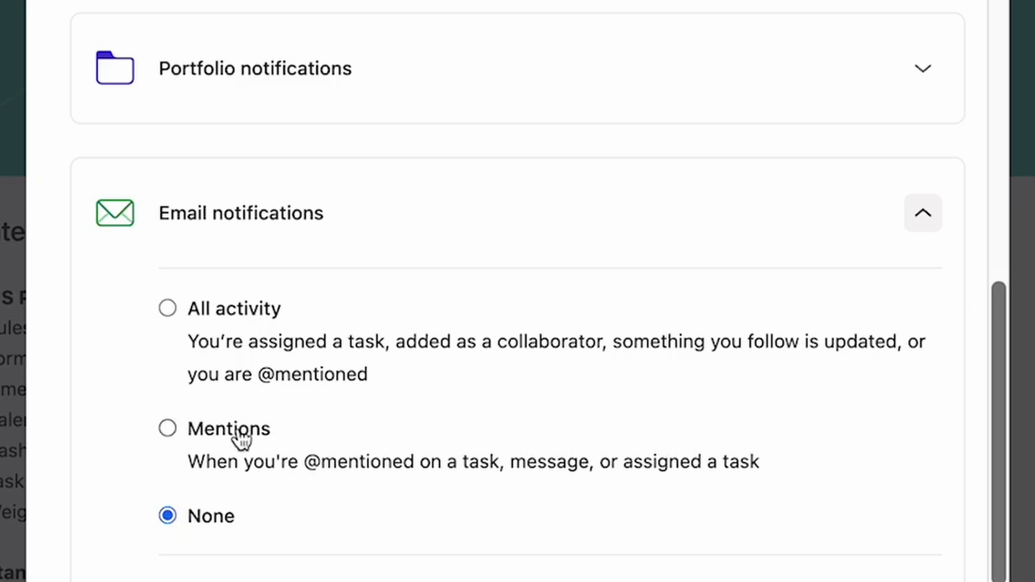
{"action": "scroll", "coordinate": [309, 399], "scroll_direction": "down", "scroll_amount": 3}
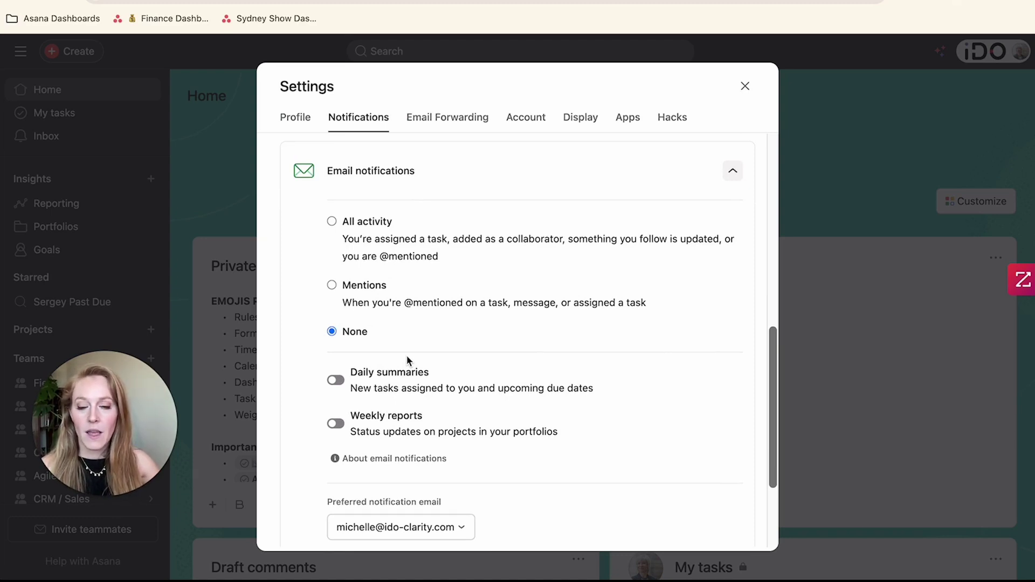
{"action": "left_click", "coordinate": [335, 381]}
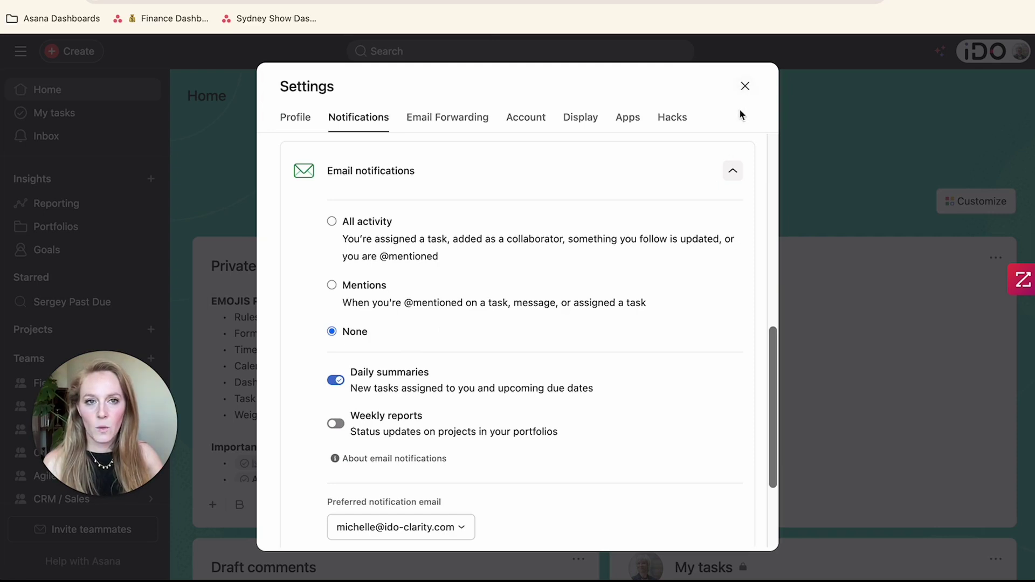
{"action": "left_click", "coordinate": [743, 85]}
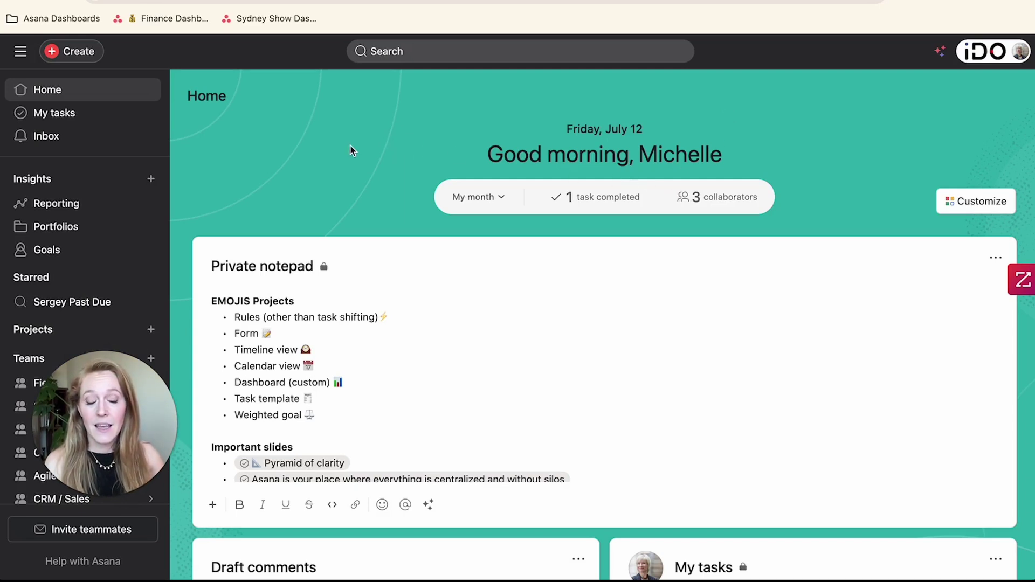
- Open the Show: Sydney project of the Field Marketing team
{"action": "scroll", "coordinate": [324, 183], "scroll_direction": "down", "scroll_amount": 3}
{"action": "left_click_drag", "start_coordinate": [95, 452], "coordinate": [146, 452]}
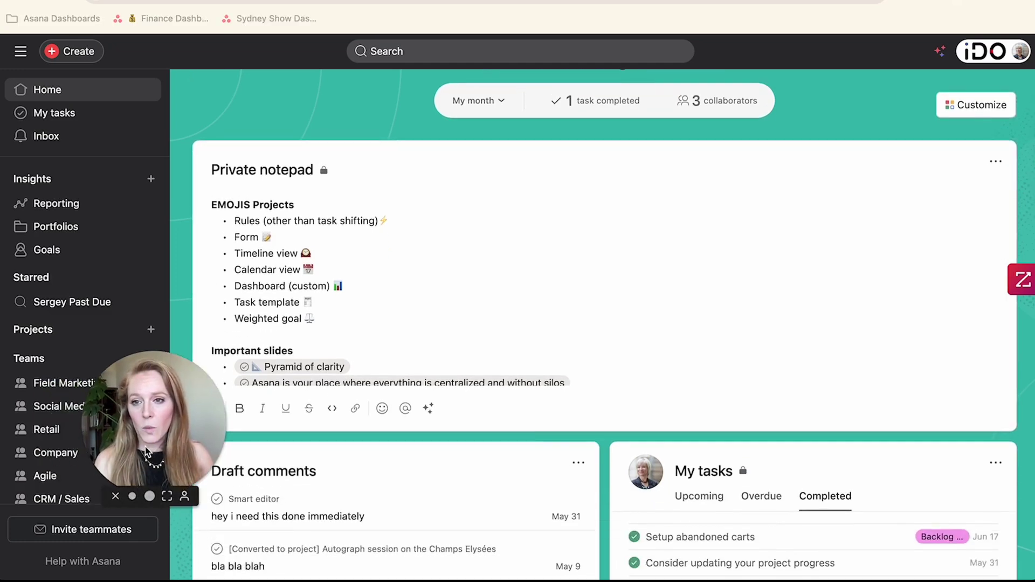
{"action": "mouse_move", "coordinate": [81, 383]}
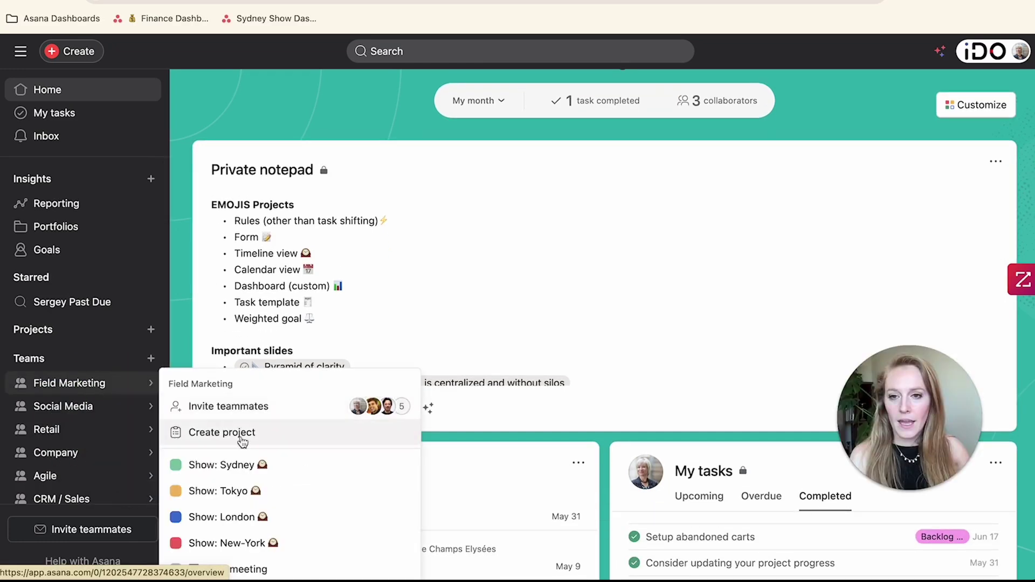
{"action": "left_click", "coordinate": [232, 471]}
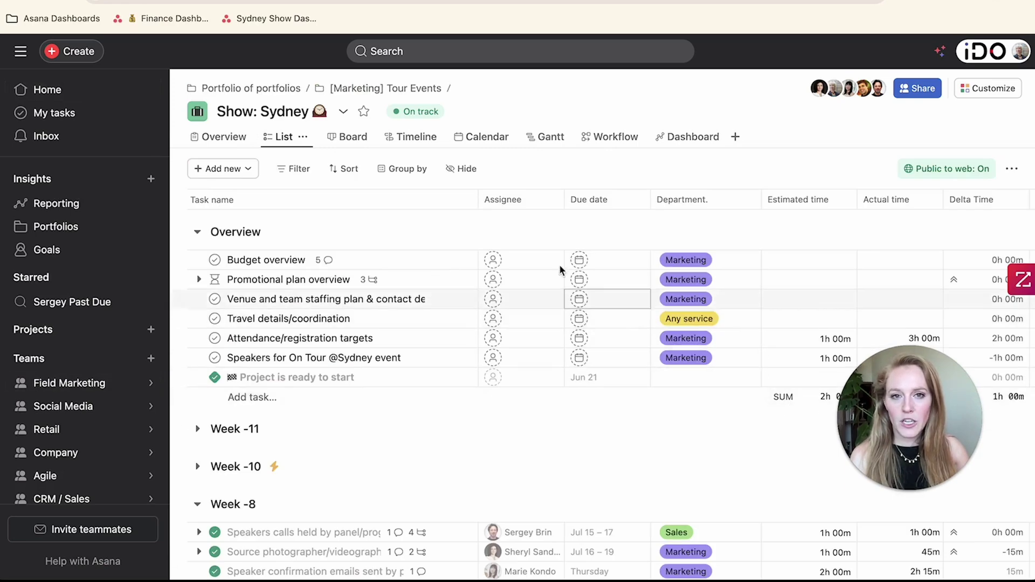
- Show the Collaborators column in the project's task list and look through the collaborators of each task
{"action": "left_click", "coordinate": [462, 170]}
{"action": "left_click", "coordinate": [669, 228]}
{"action": "left_click", "coordinate": [762, 165]}
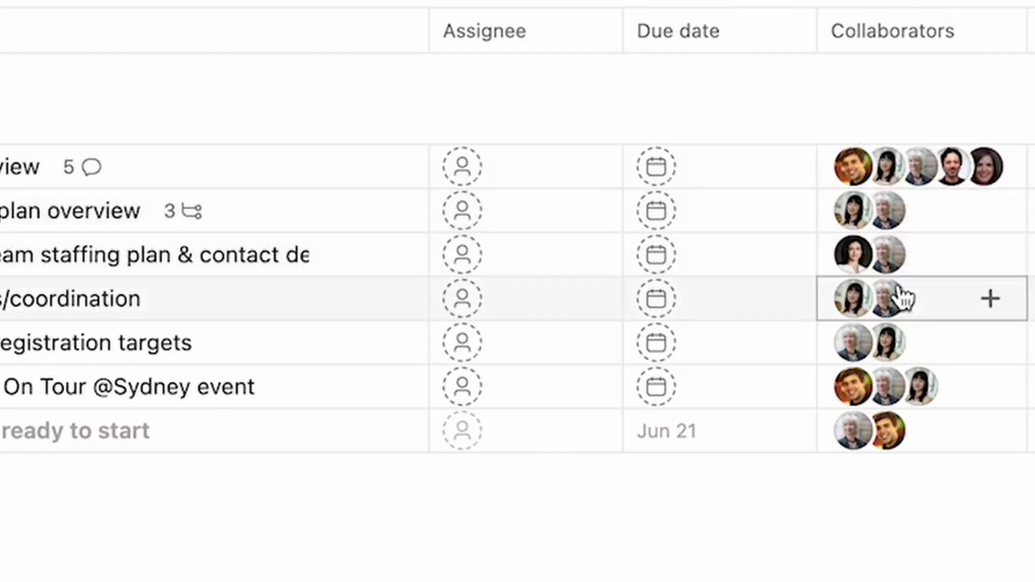
{"action": "scroll", "coordinate": [871, 428], "scroll_direction": "down", "scroll_amount": 7}
{"action": "scroll", "coordinate": [871, 428], "scroll_direction": "down", "scroll_amount": 1}
{"action": "scroll", "coordinate": [920, 482], "scroll_direction": "down", "scroll_amount": 5}
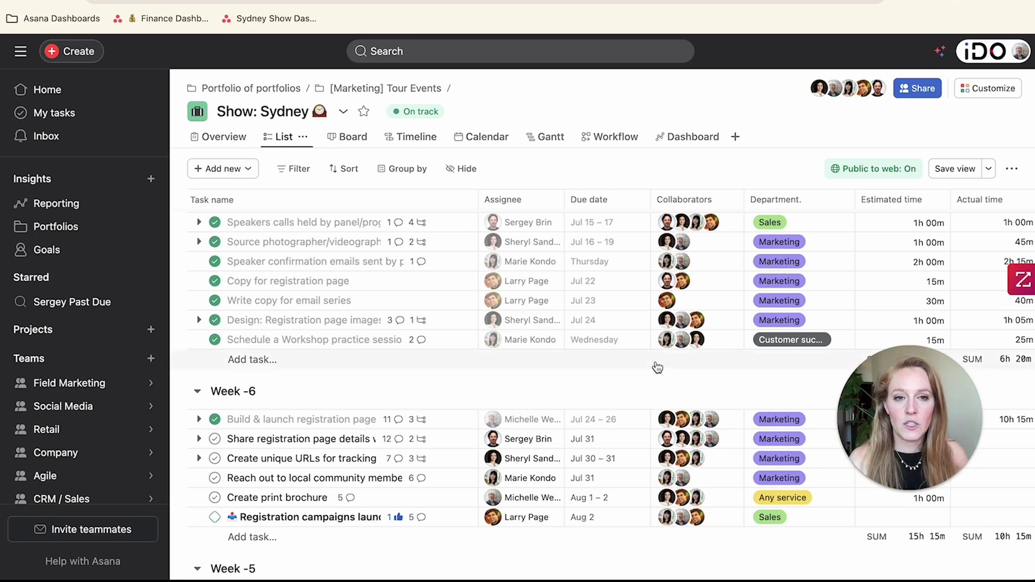
- From the inbox, remove yourself as collaborator from the completed task about checking the first wage amount
{"action": "left_click", "coordinate": [89, 144]}
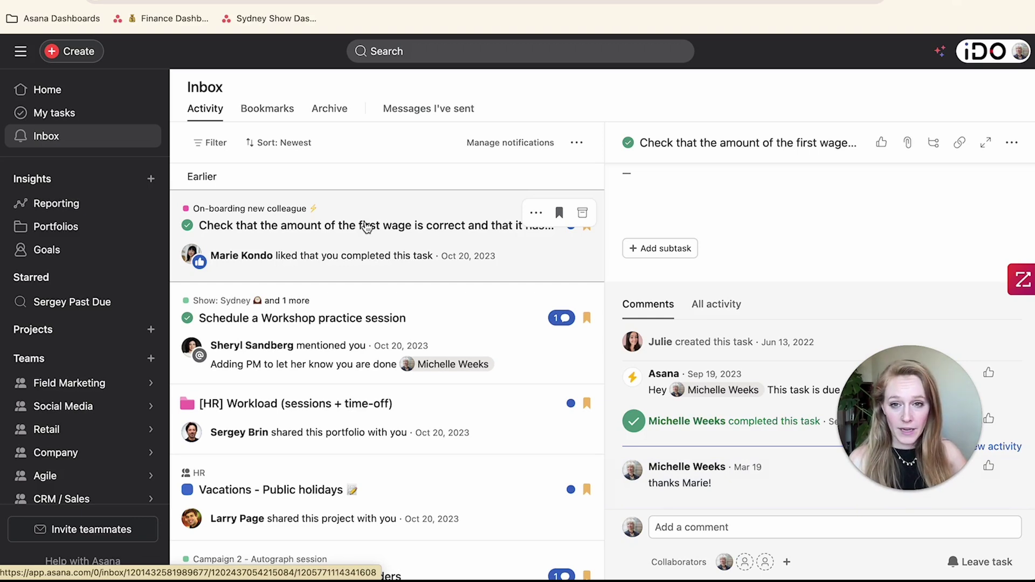
{"action": "left_click", "coordinate": [730, 558]}
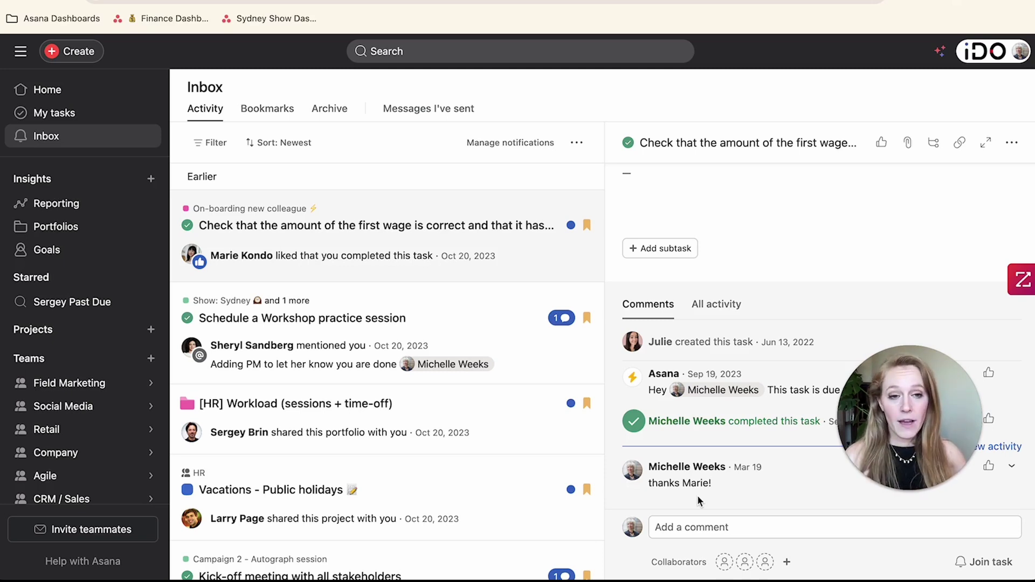
- Open the task's On-boarding new colleague project, locate the first-wage task in its list, and return to the inbox
{"action": "mouse_move", "coordinate": [142, 388]}
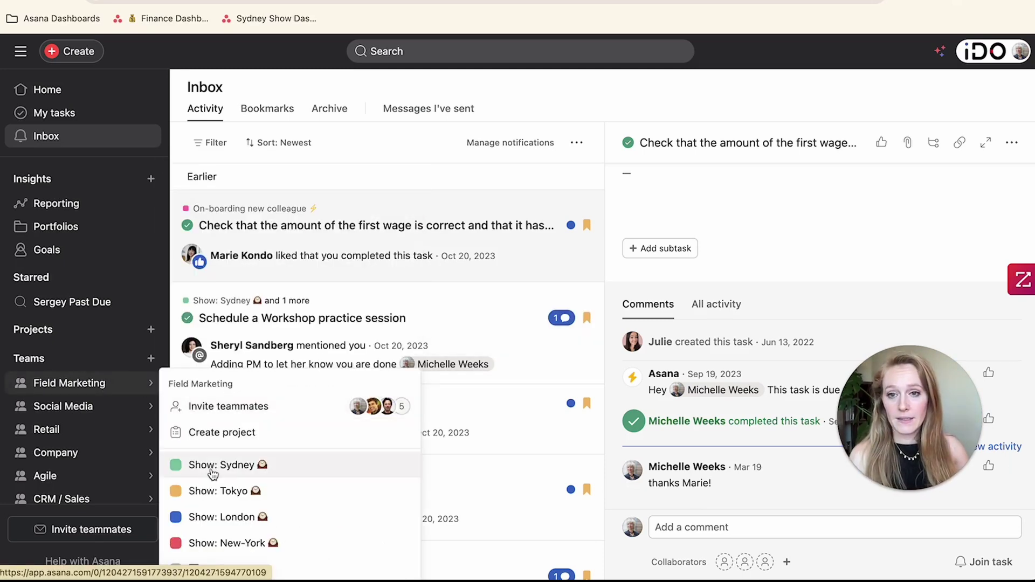
{"action": "scroll", "coordinate": [735, 261], "scroll_direction": "up", "scroll_amount": 2}
{"action": "scroll", "coordinate": [735, 261], "scroll_direction": "up", "scroll_amount": 5}
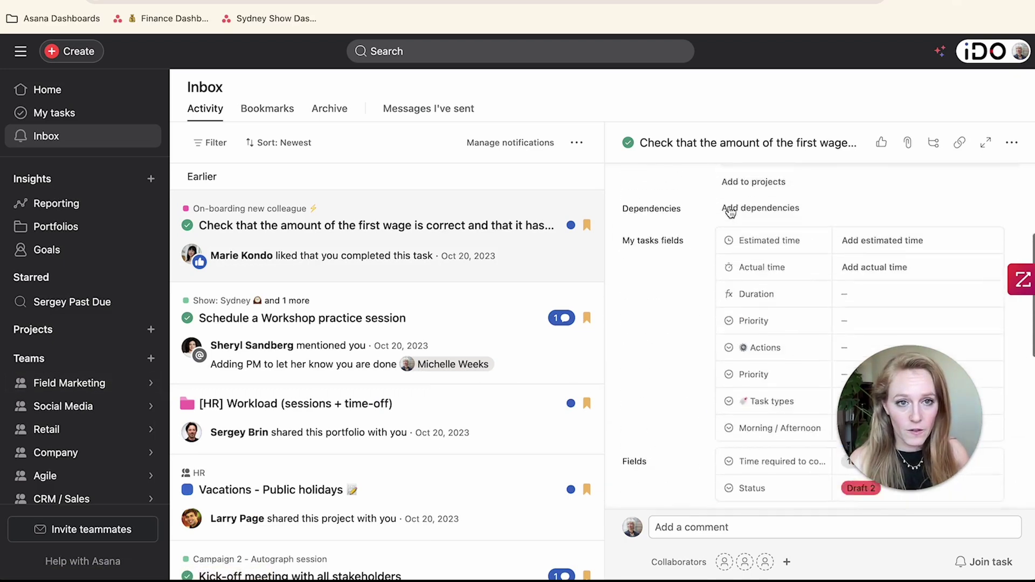
{"action": "left_click", "coordinate": [650, 228]}
{"action": "left_click_drag", "start_coordinate": [623, 227], "coordinate": [916, 233]}
{"action": "scroll", "coordinate": [918, 235], "scroll_direction": "down", "scroll_amount": 2}
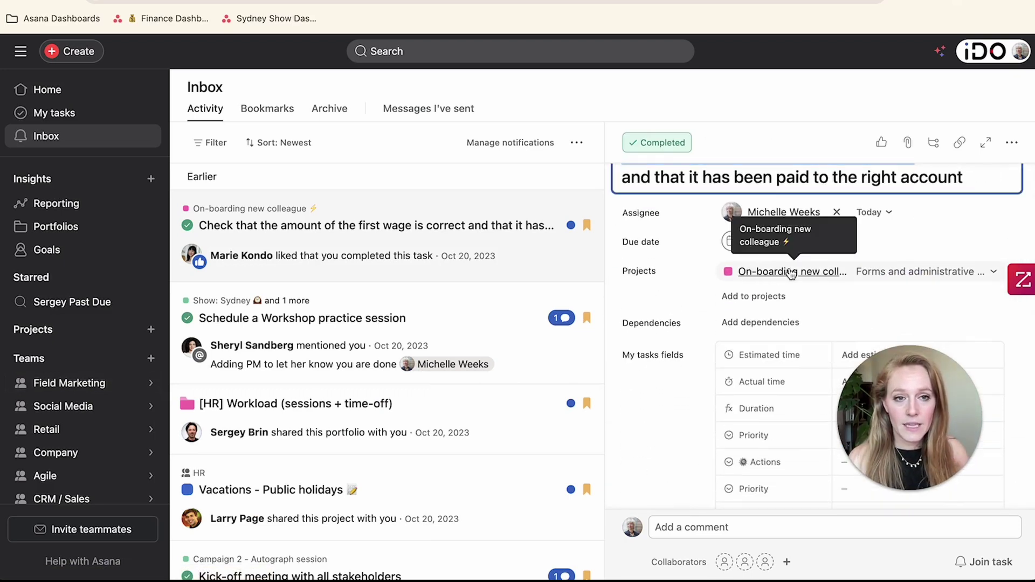
{"action": "left_click", "coordinate": [776, 270]}
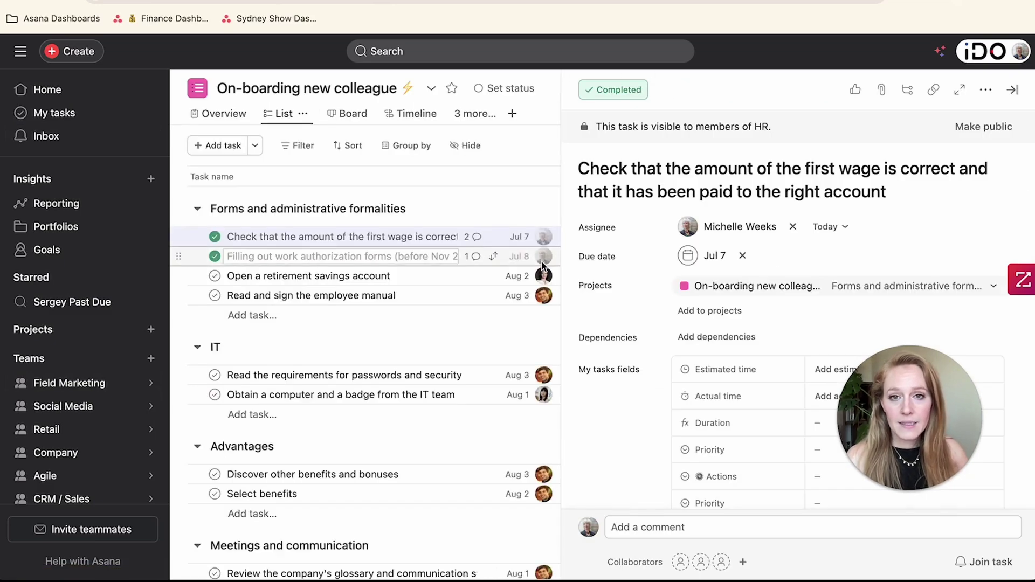
{"action": "triple_click", "coordinate": [251, 236]}
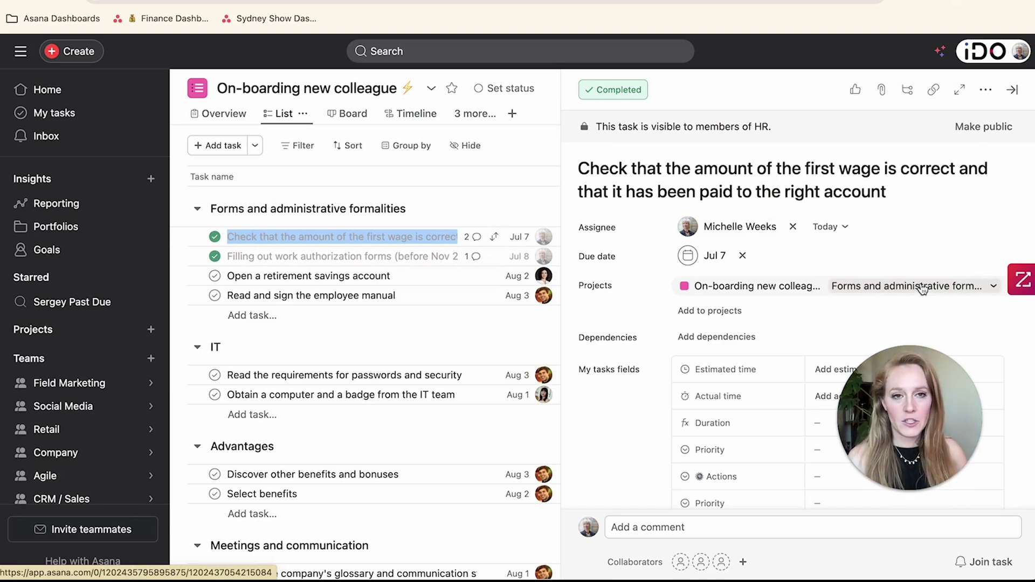
{"action": "left_click", "coordinate": [87, 140]}
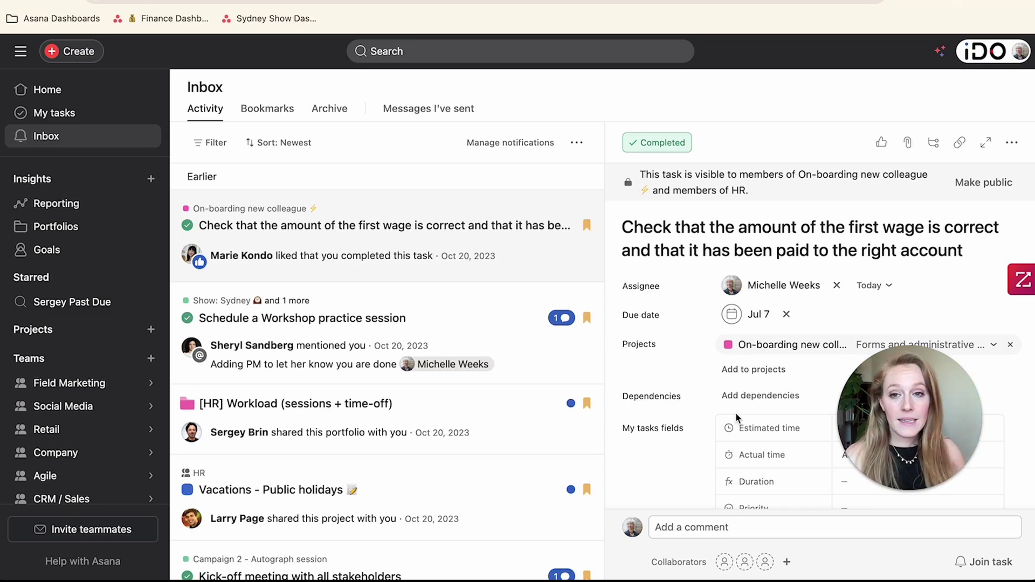
- Go to the Show: Sydney project of the Field Marketing team and open its Department. field for editing
{"action": "left_click", "coordinate": [81, 384]}
{"action": "left_click", "coordinate": [356, 458]}
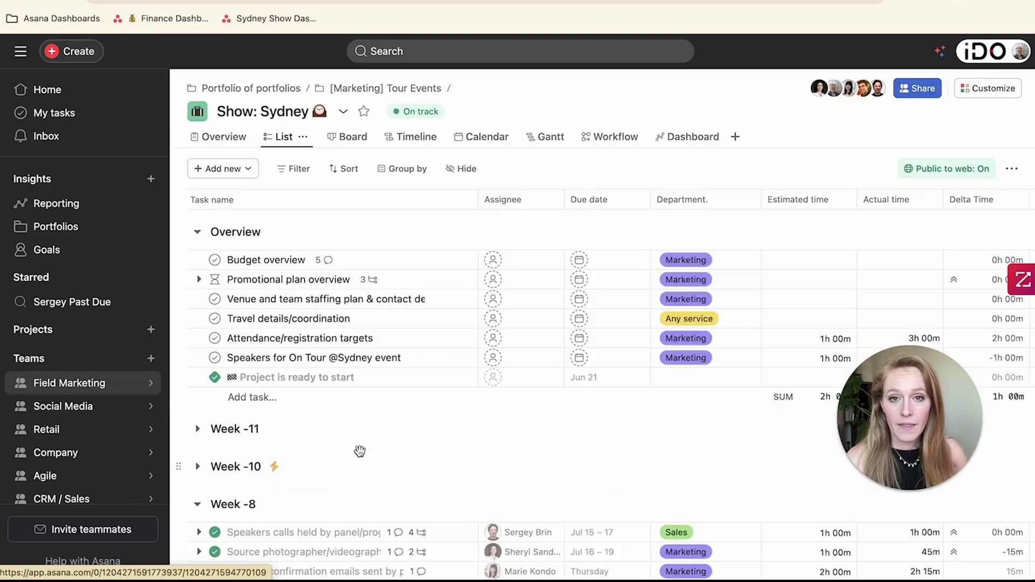
{"action": "left_click", "coordinate": [745, 200]}
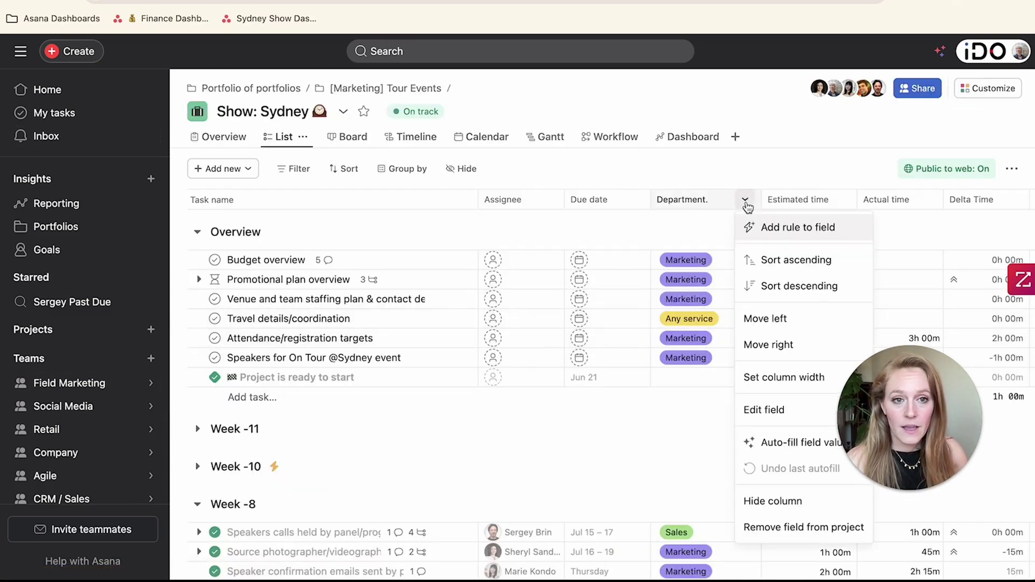
{"action": "left_click", "coordinate": [774, 420]}
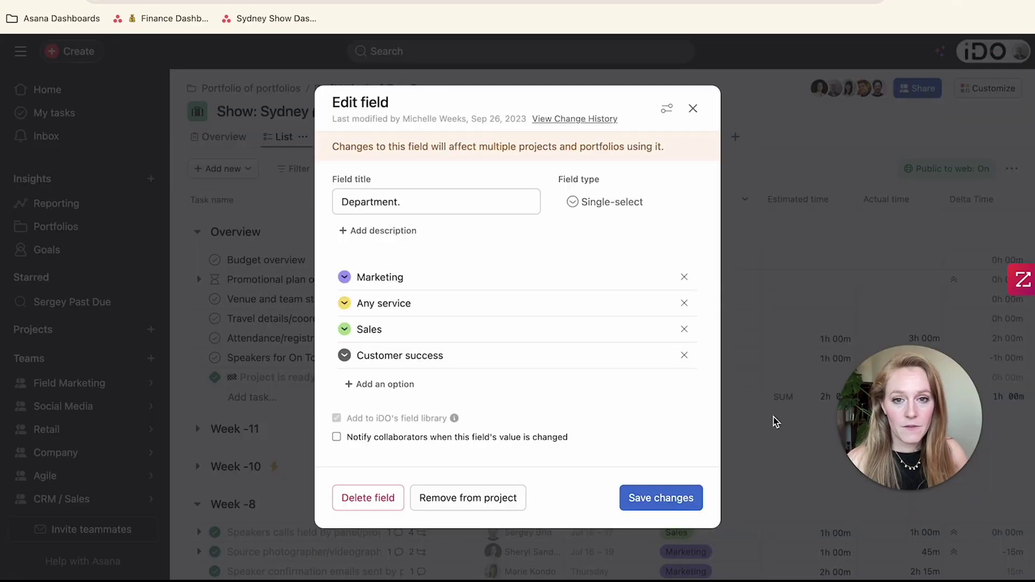
- Turn on notifying collaborators when the Department. field's value is changed, and go over the options from Marketing to Customer success
{"action": "left_click", "coordinate": [337, 440]}
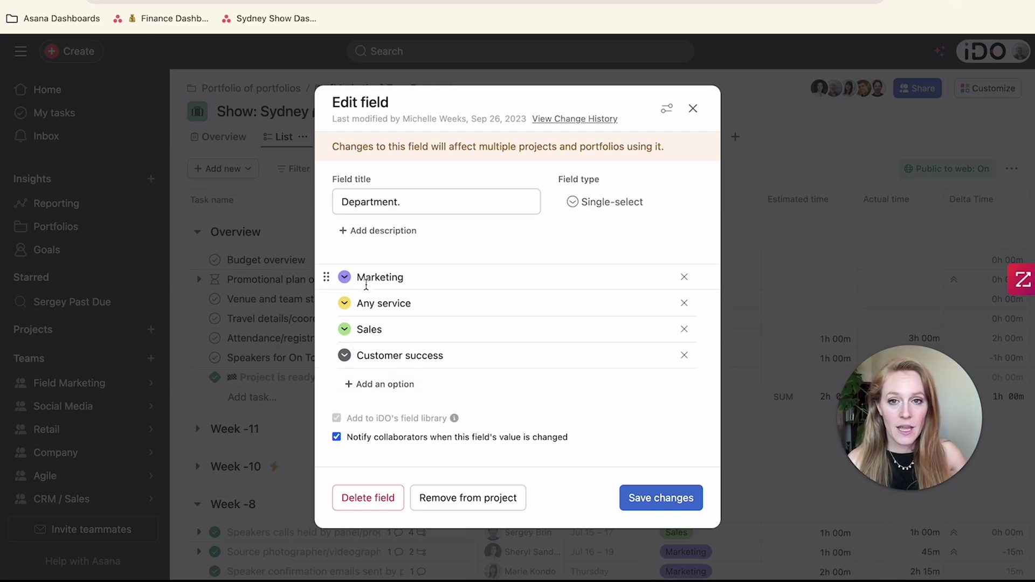
{"action": "left_click_drag", "start_coordinate": [358, 277], "coordinate": [405, 277]}
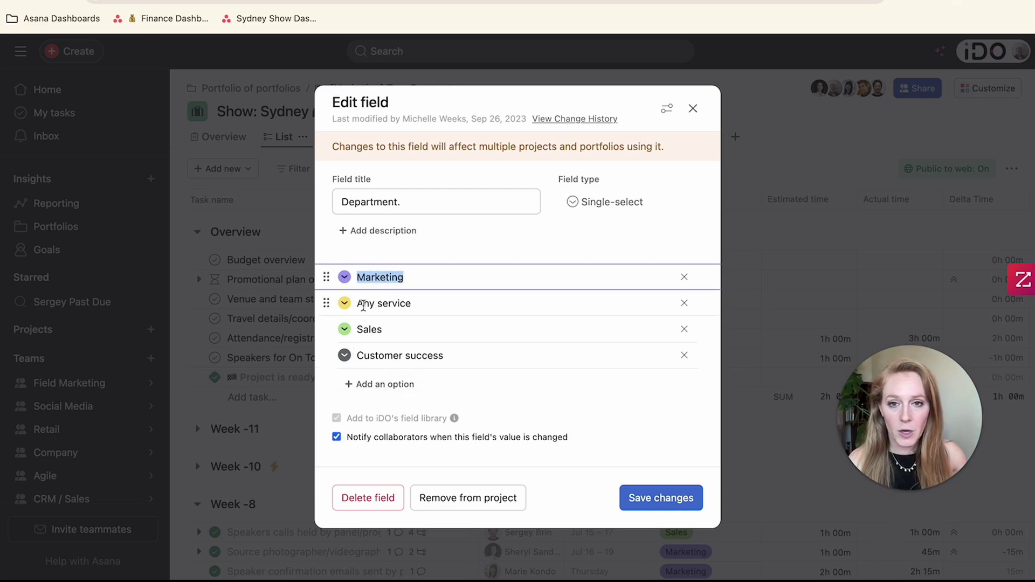
{"action": "left_click_drag", "start_coordinate": [360, 303], "coordinate": [416, 306]}
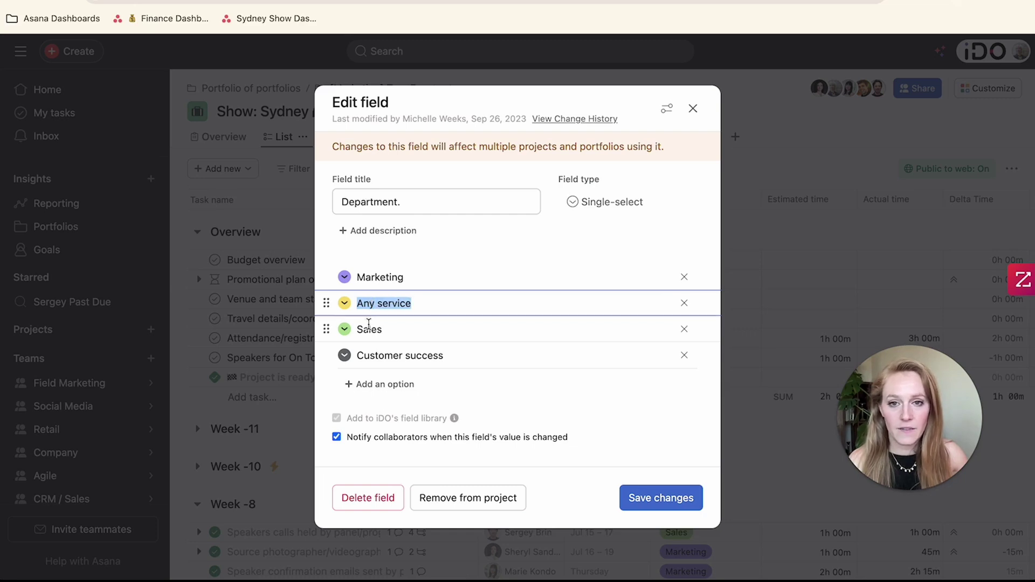
{"action": "double_click", "coordinate": [370, 329]}
{"action": "left_click", "coordinate": [381, 356]}
{"action": "left_click_drag", "start_coordinate": [383, 360], "coordinate": [445, 357]}
{"action": "left_click", "coordinate": [410, 356]}
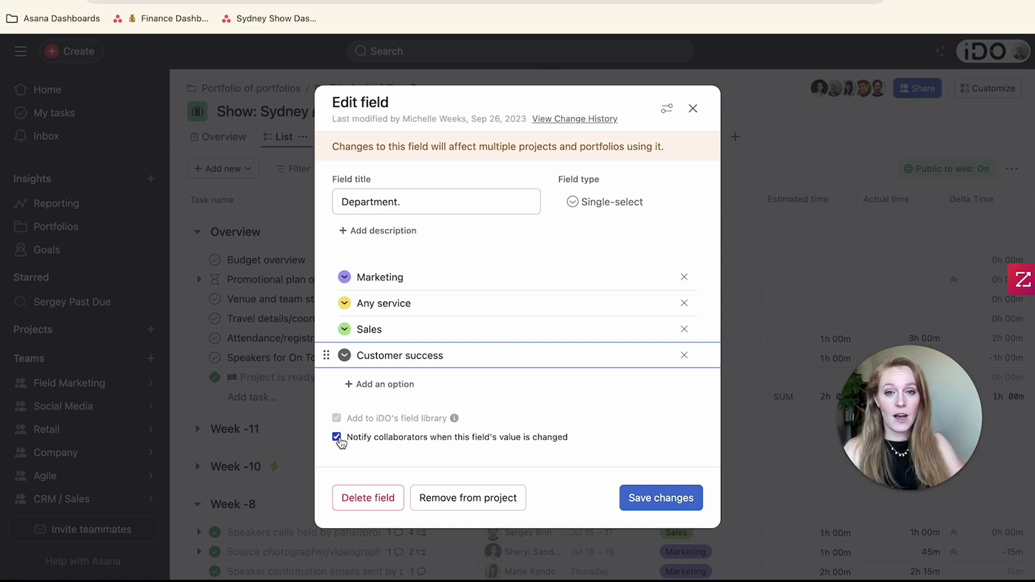
- Turn off notifying collaborators when the Department. field's value is changed and save the field
{"action": "left_click_drag", "start_coordinate": [353, 439], "coordinate": [473, 449]}
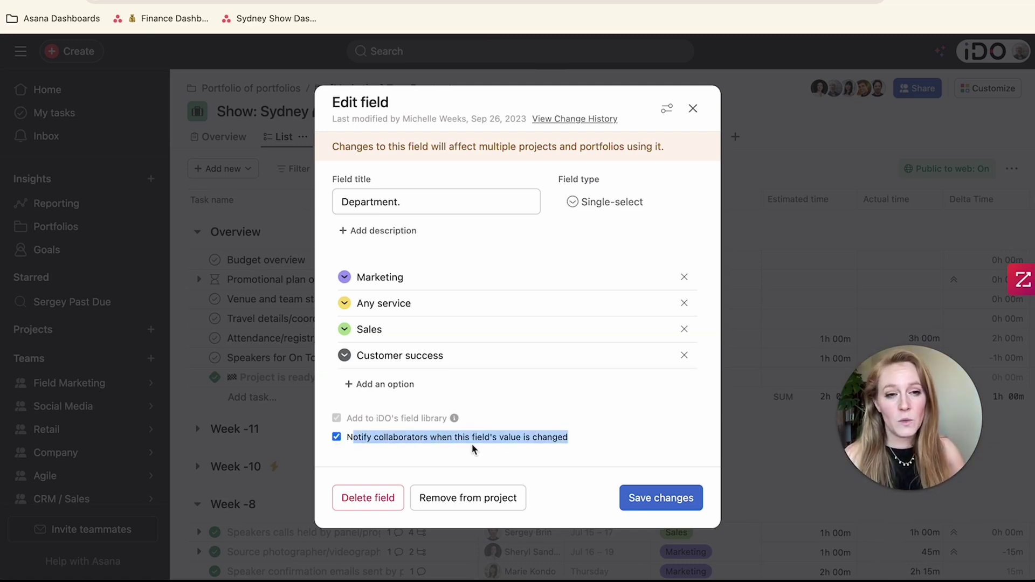
{"action": "left_click", "coordinate": [350, 440]}
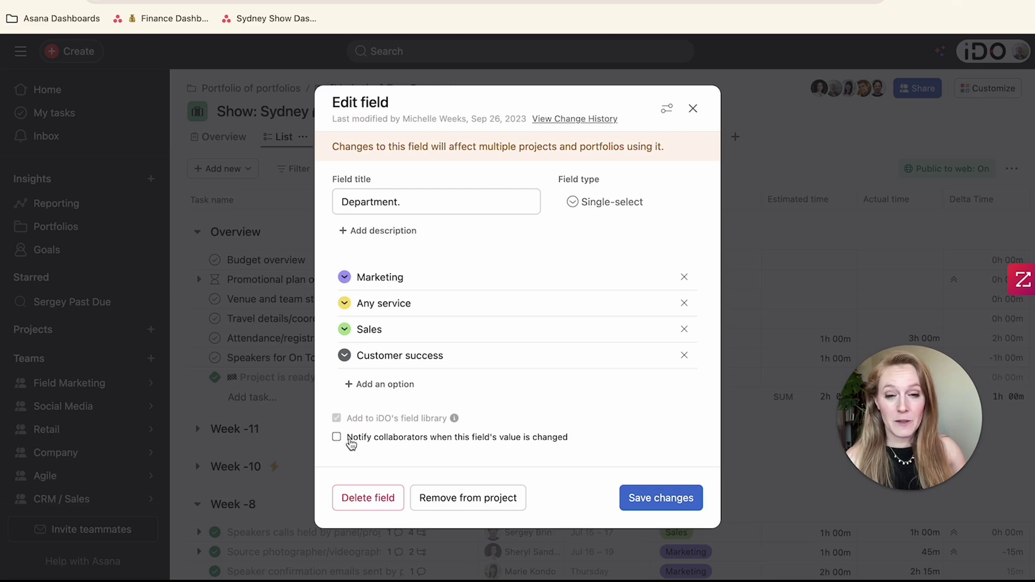
{"action": "left_click", "coordinate": [638, 500]}
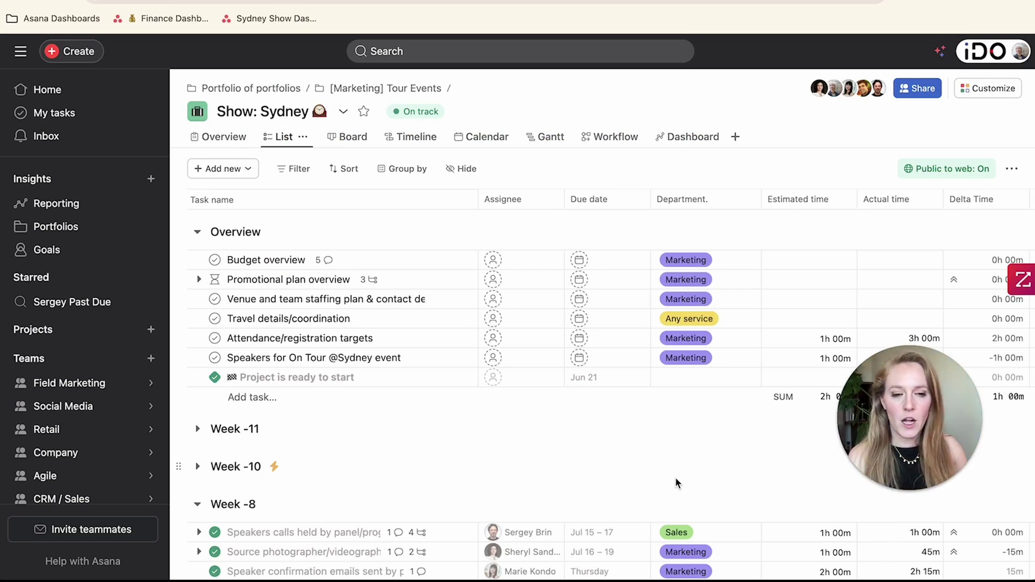
- Examine the default project notifications in your personal settings, especially Status updates, and close the settings
{"action": "left_click", "coordinate": [1020, 51]}
{"action": "left_click", "coordinate": [910, 252]}
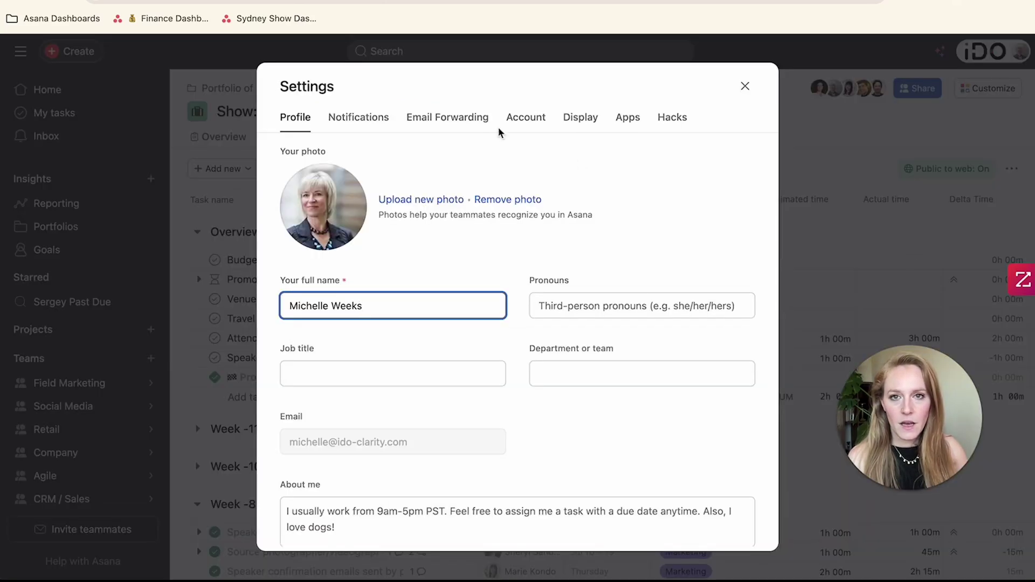
{"action": "left_click", "coordinate": [361, 126]}
{"action": "left_click", "coordinate": [376, 331]}
{"action": "scroll", "coordinate": [376, 329], "scroll_direction": "down", "scroll_amount": 2}
{"action": "left_click_drag", "start_coordinate": [352, 330], "coordinate": [429, 336]}
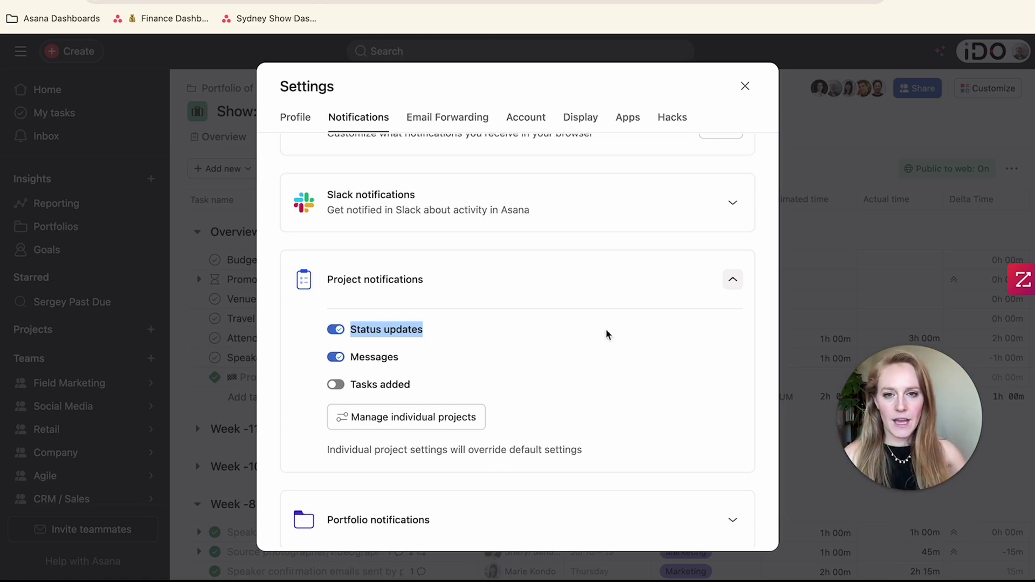
{"action": "left_click", "coordinate": [745, 87]}
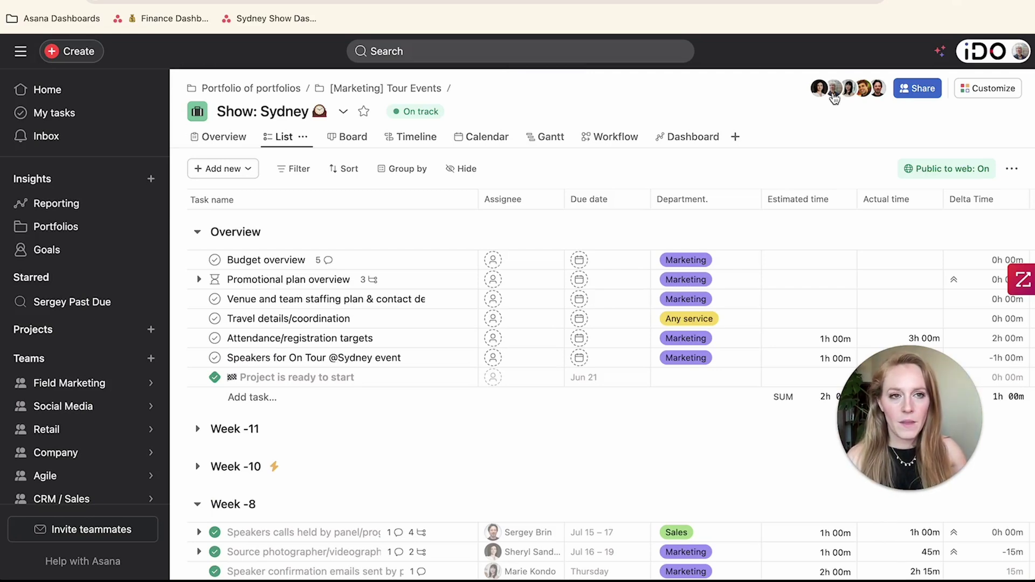
- In the member notification settings of Show: Sydney, turn off Status updates for your own account and return to the project
{"action": "left_click", "coordinate": [898, 95]}
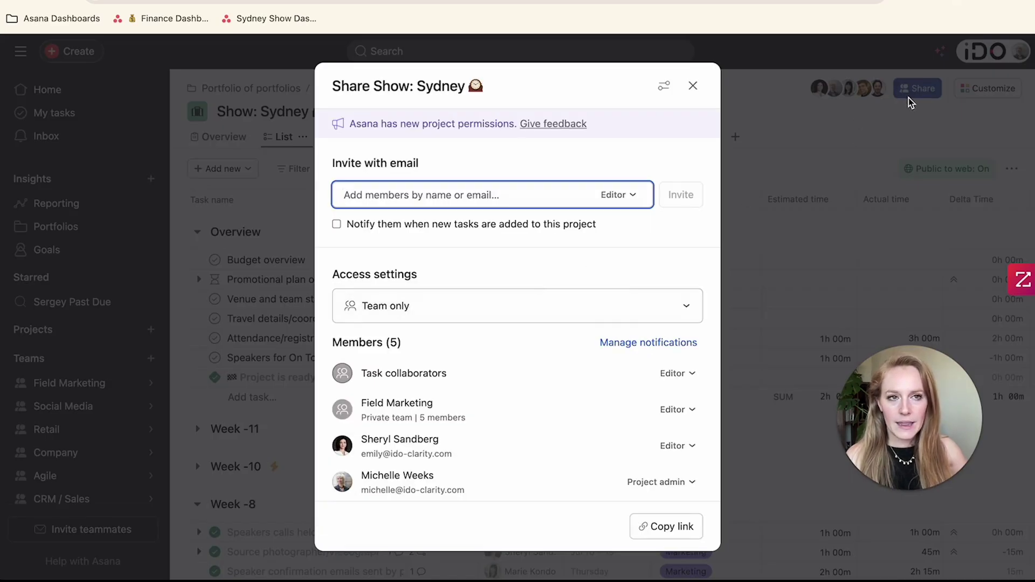
{"action": "left_click", "coordinate": [694, 86]}
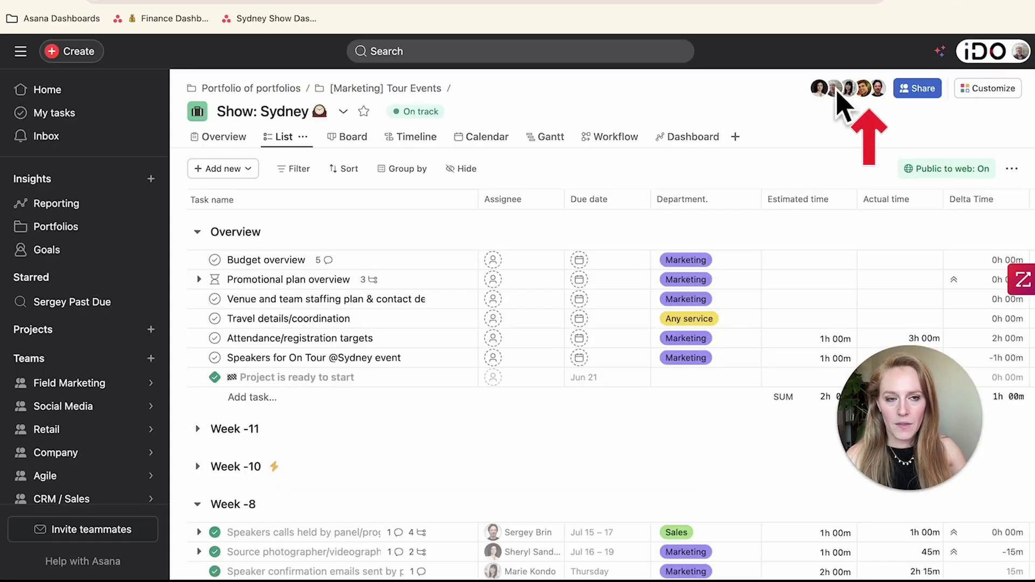
{"action": "left_click", "coordinate": [844, 96]}
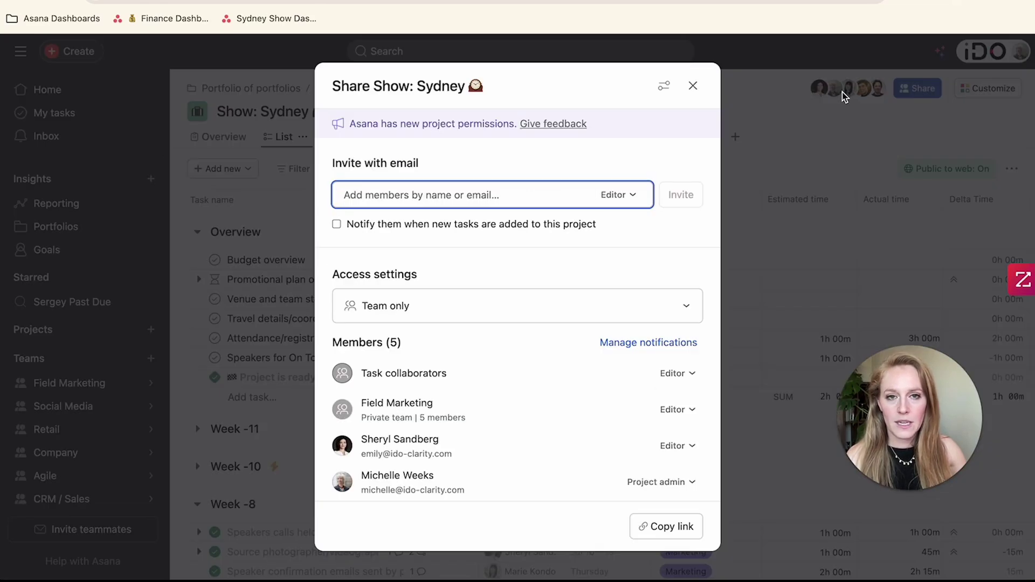
{"action": "left_click", "coordinate": [616, 349]}
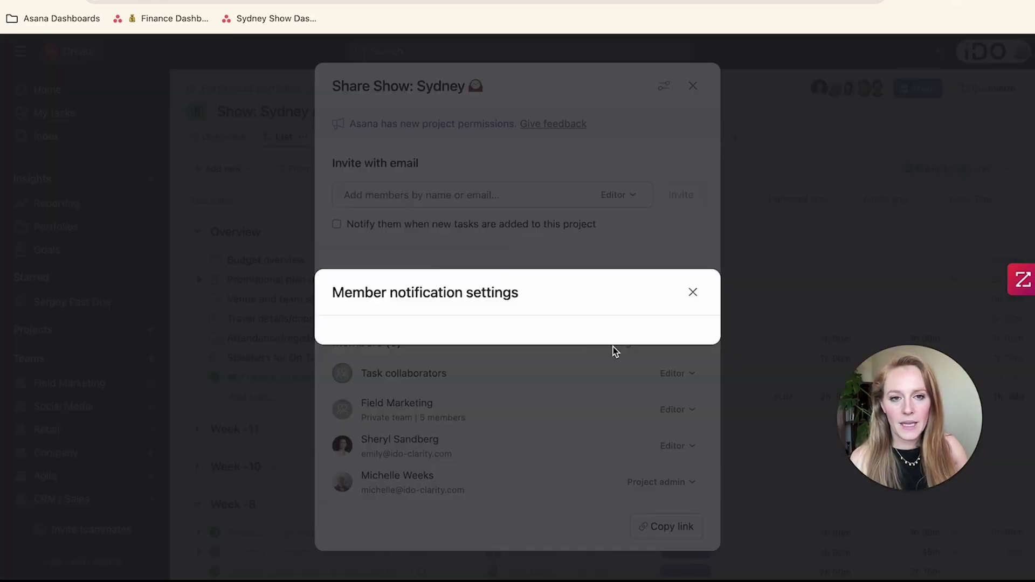
{"action": "left_click_drag", "start_coordinate": [481, 232], "coordinate": [550, 231]}
{"action": "left_click", "coordinate": [514, 267]}
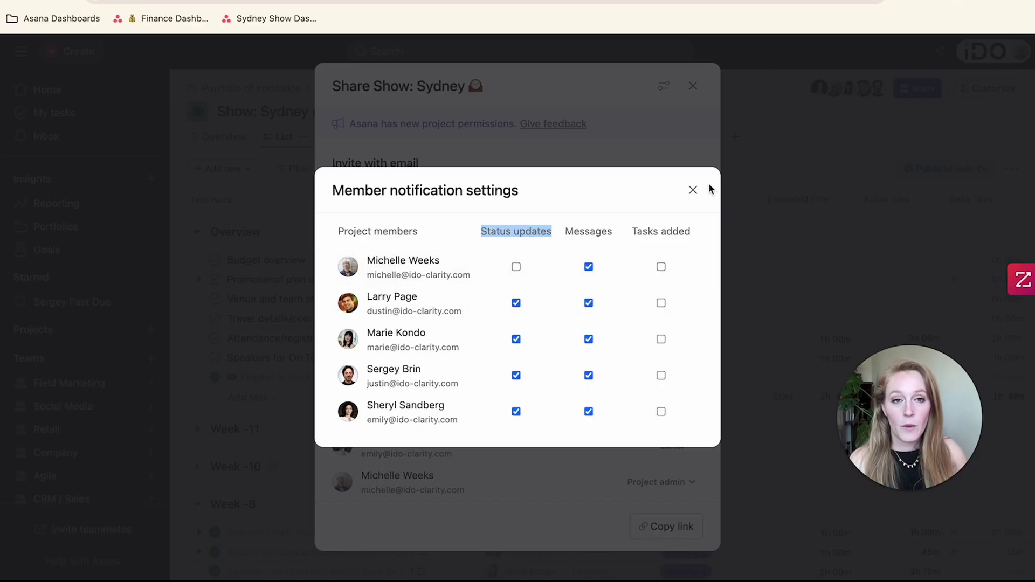
{"action": "left_click", "coordinate": [858, 60]}
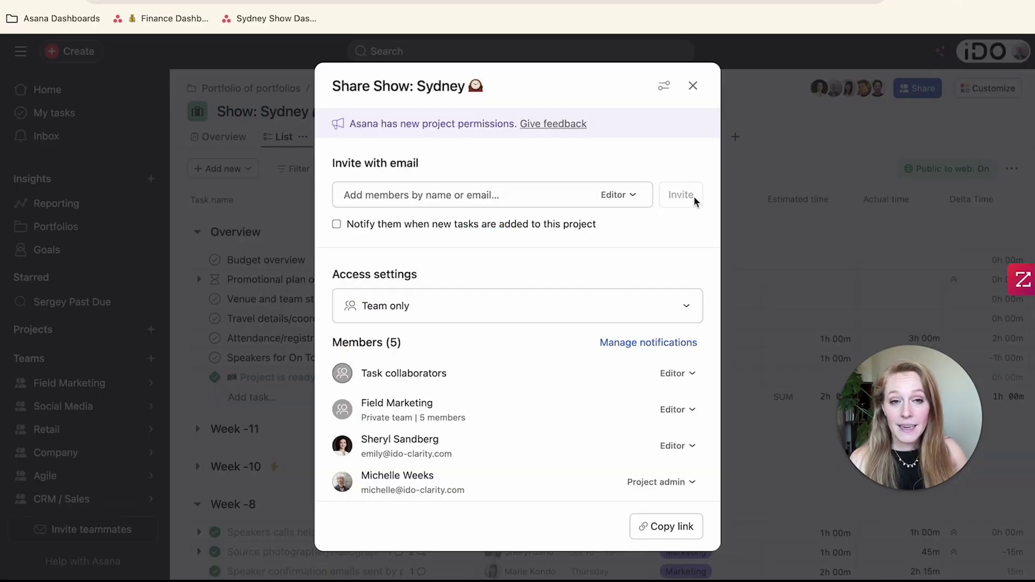
{"action": "left_click", "coordinate": [693, 88]}
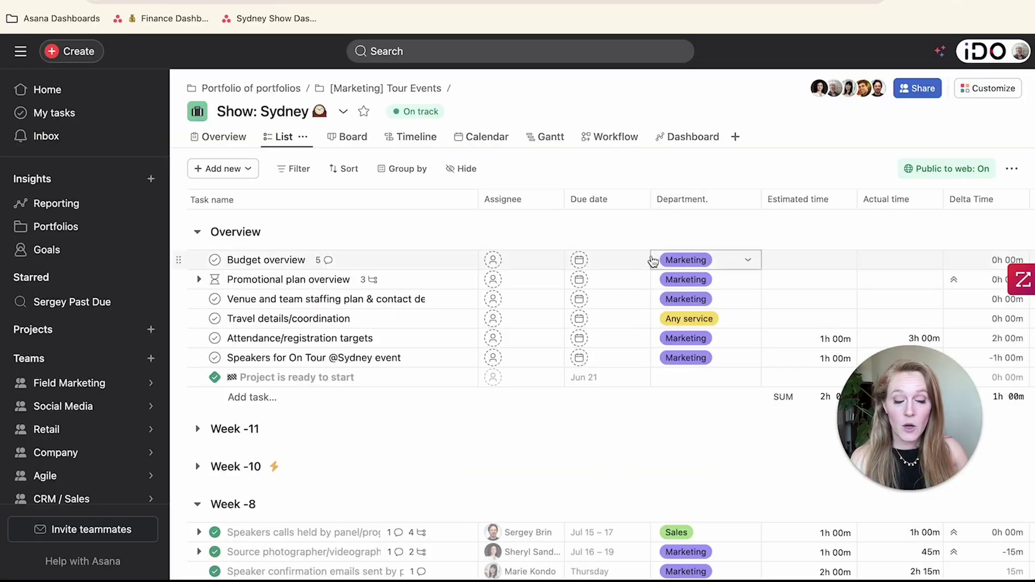
- Open the (Template) Tour Event: project template of the Field Marketing team for editing
{"action": "scroll", "coordinate": [587, 282], "scroll_direction": "down", "scroll_amount": 5}
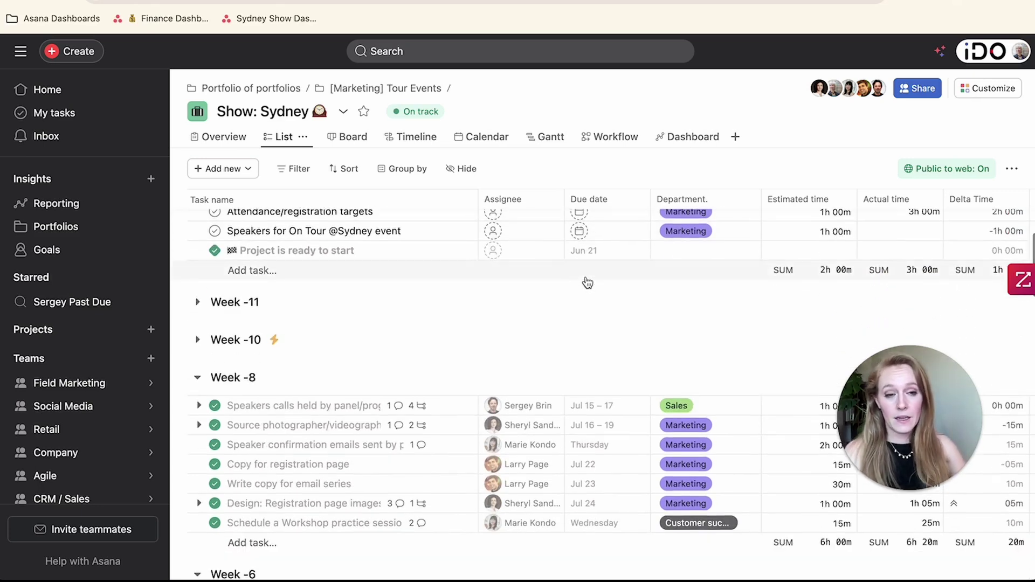
{"action": "scroll", "coordinate": [587, 282], "scroll_direction": "down", "scroll_amount": 1}
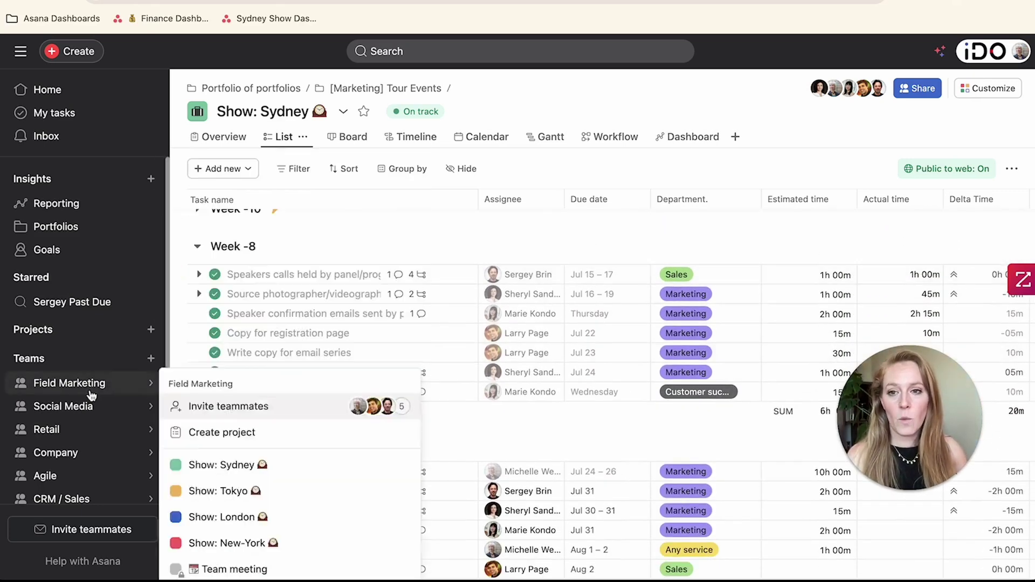
{"action": "left_click", "coordinate": [129, 384]}
{"action": "scroll", "coordinate": [374, 382], "scroll_direction": "down", "scroll_amount": 2}
{"action": "scroll", "coordinate": [373, 383], "scroll_direction": "down", "scroll_amount": 5}
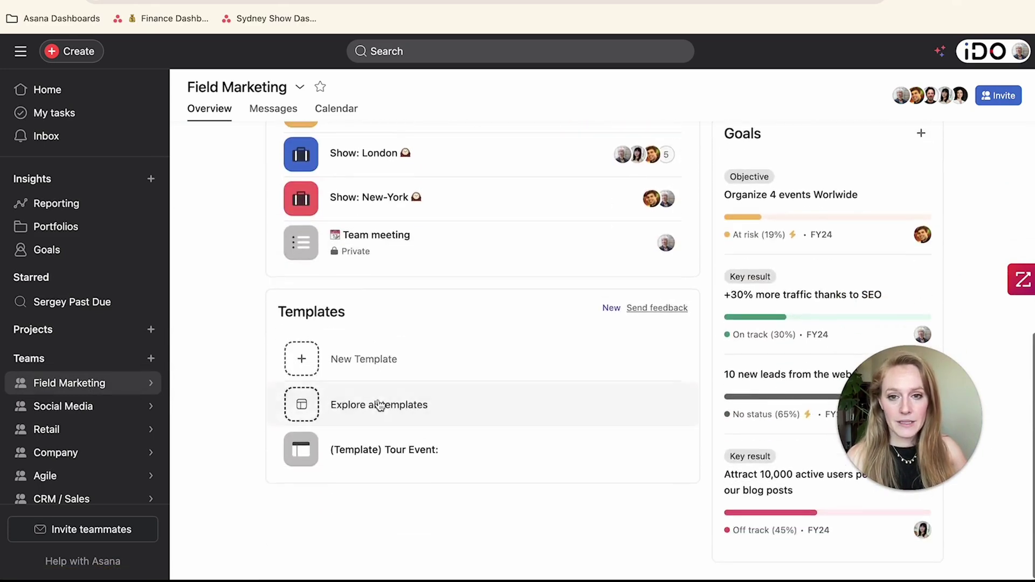
{"action": "left_click", "coordinate": [376, 446]}
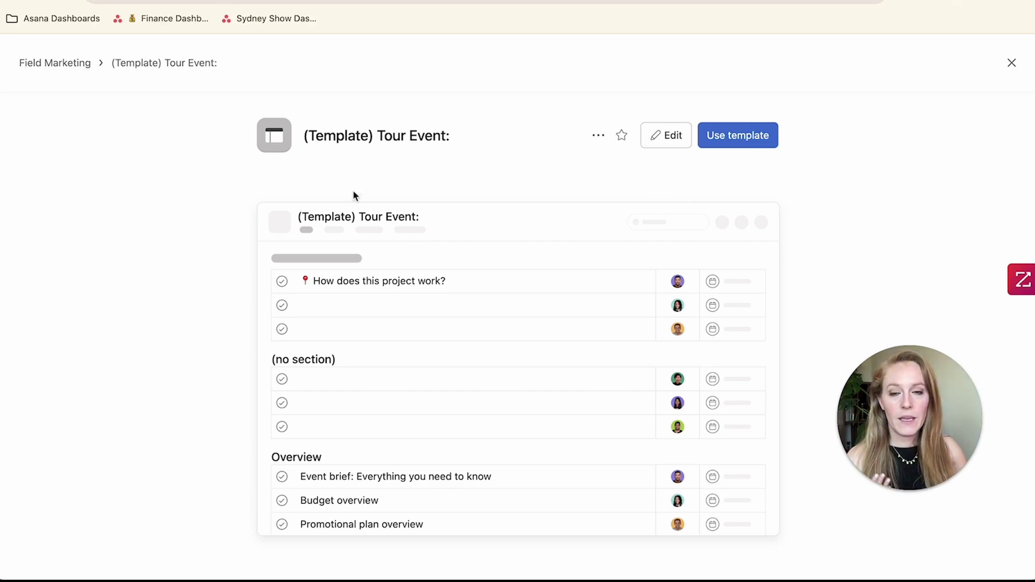
{"action": "left_click_drag", "start_coordinate": [304, 142], "coordinate": [439, 144]}
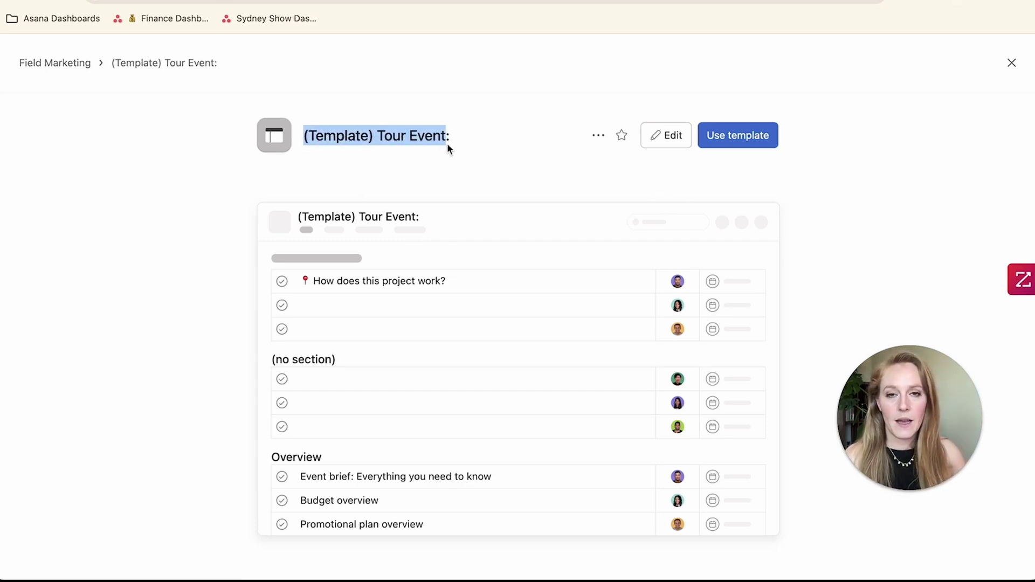
{"action": "left_click", "coordinate": [666, 138]}
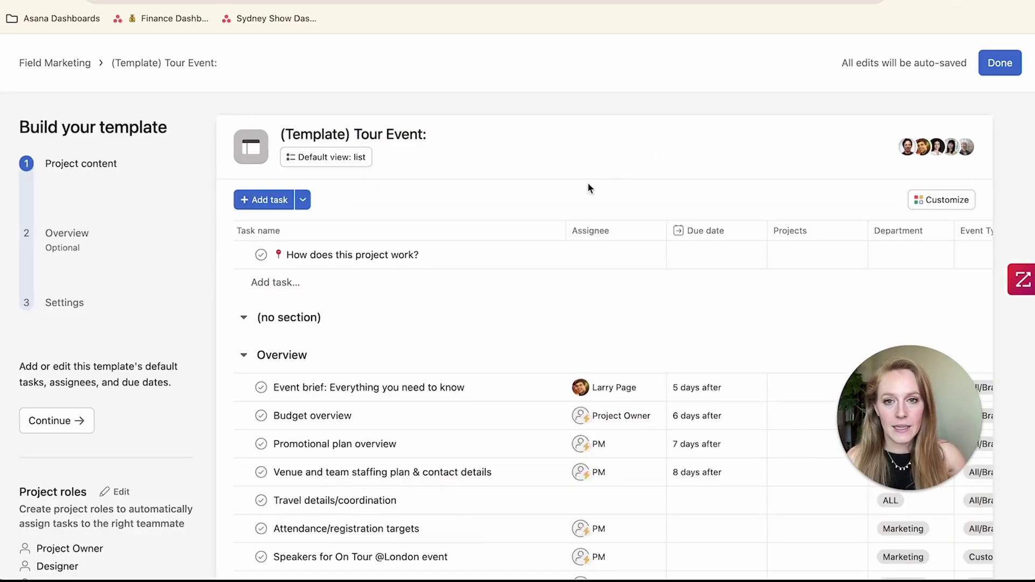
- Check the collaborators of the template's Event brief, Budget overview, Promotional plan overview, and Venue and team staffing plan tasks
{"action": "scroll", "coordinate": [490, 256], "scroll_direction": "down", "scroll_amount": 3}
{"action": "left_click", "coordinate": [485, 277]}
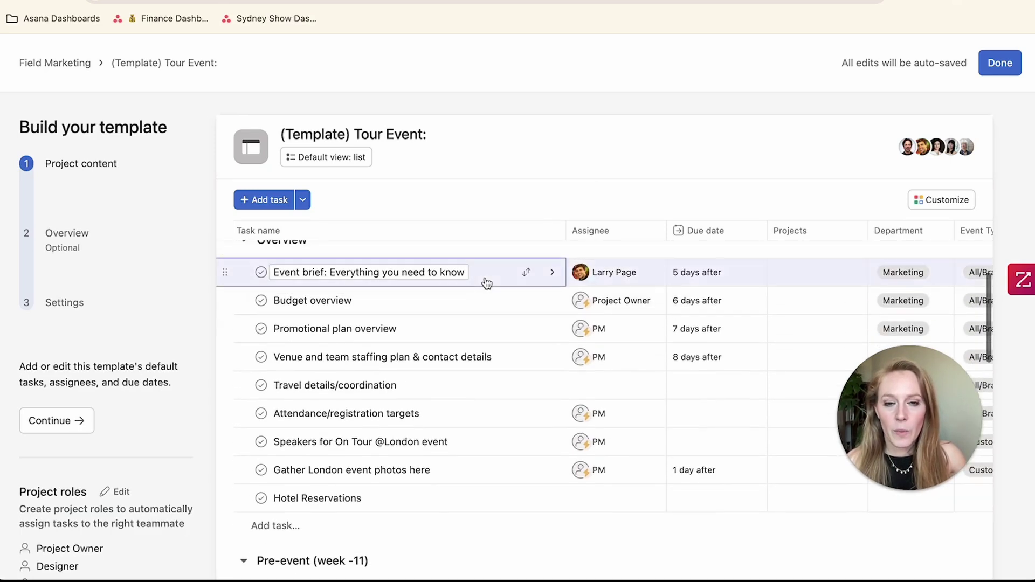
{"action": "scroll", "coordinate": [636, 328], "scroll_direction": "down", "scroll_amount": 3}
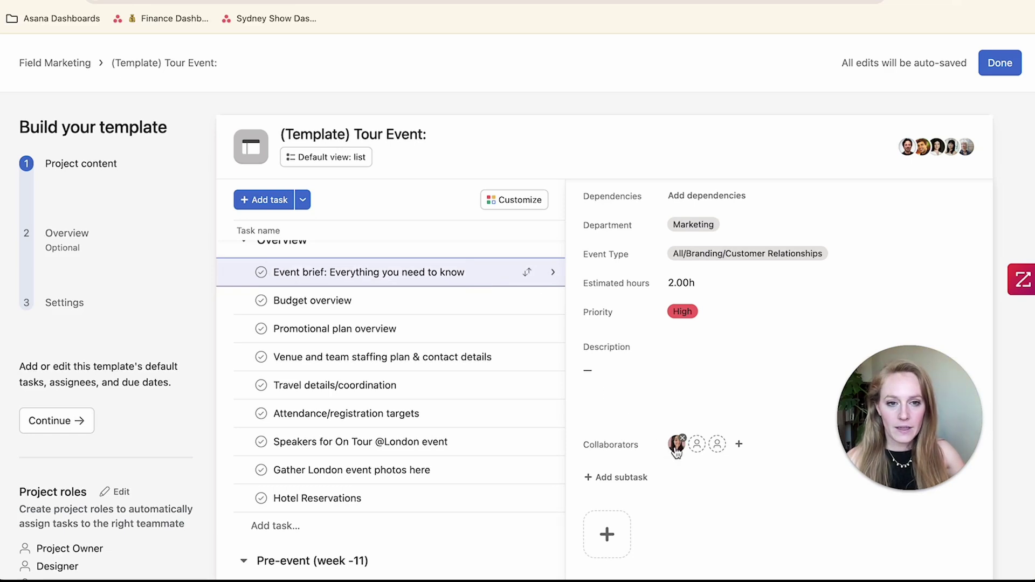
{"action": "mouse_move", "coordinate": [676, 452]}
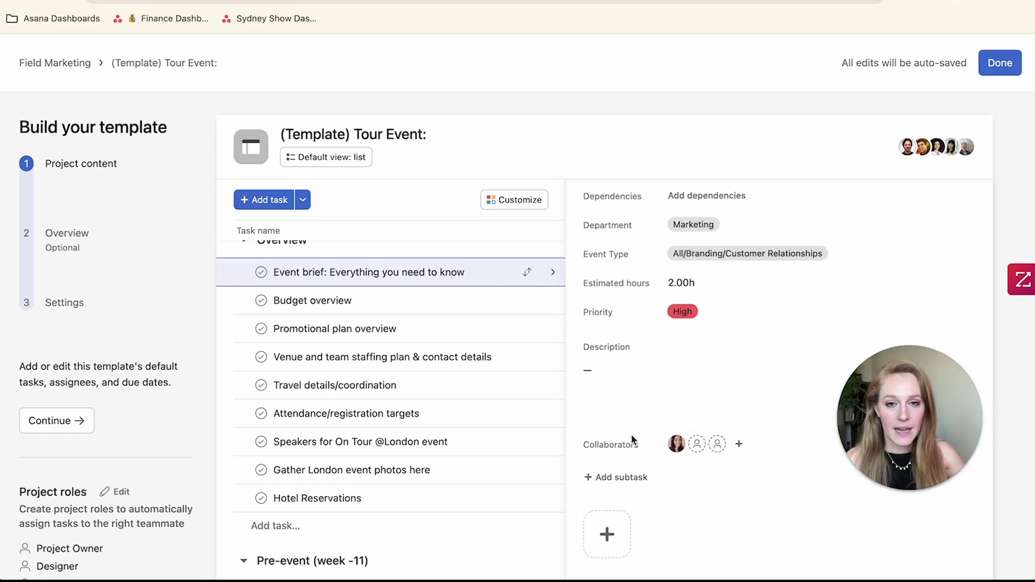
{"action": "left_click", "coordinate": [444, 303]}
{"action": "scroll", "coordinate": [762, 388], "scroll_direction": "down", "scroll_amount": 3}
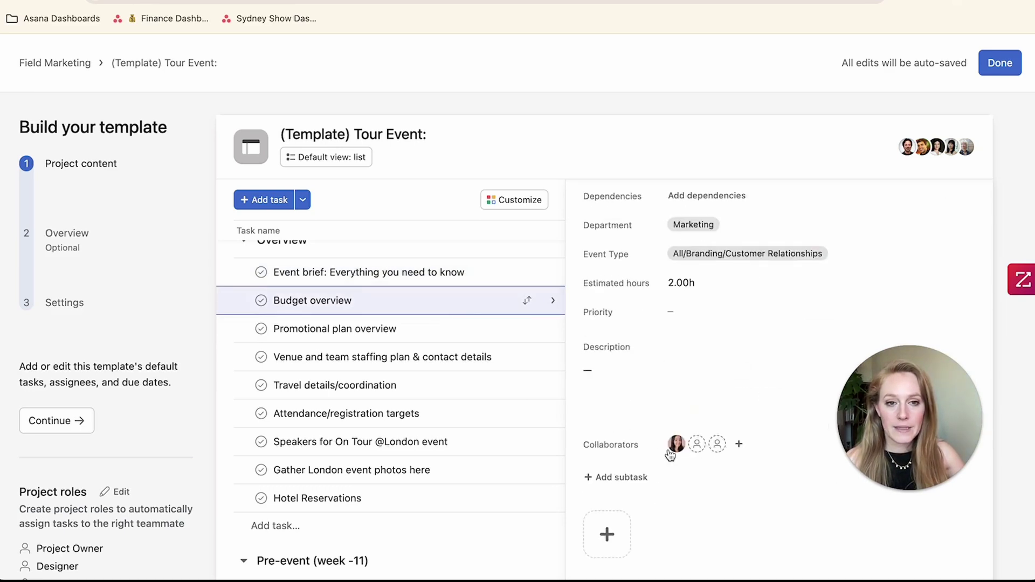
{"action": "mouse_move", "coordinate": [677, 453]}
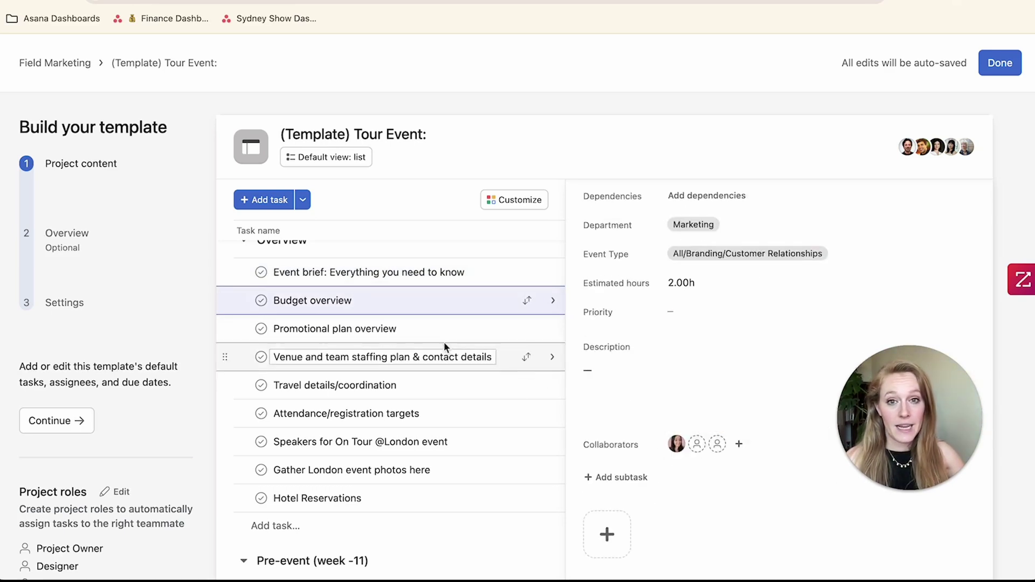
{"action": "left_click", "coordinate": [334, 329]}
{"action": "scroll", "coordinate": [642, 383], "scroll_direction": "down", "scroll_amount": 3}
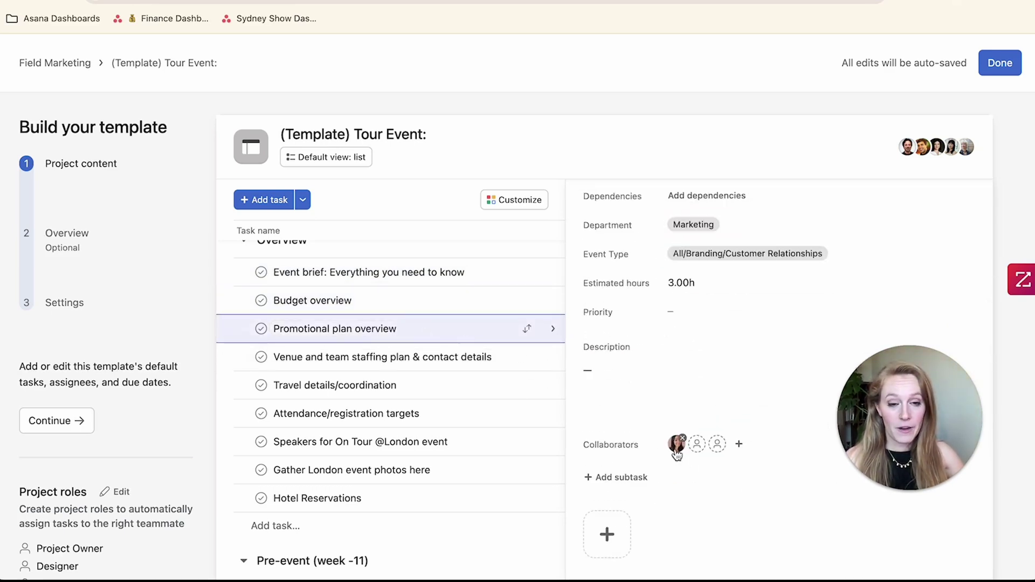
{"action": "left_click", "coordinate": [512, 357]}
{"action": "scroll", "coordinate": [710, 411], "scroll_direction": "down", "scroll_amount": 1}
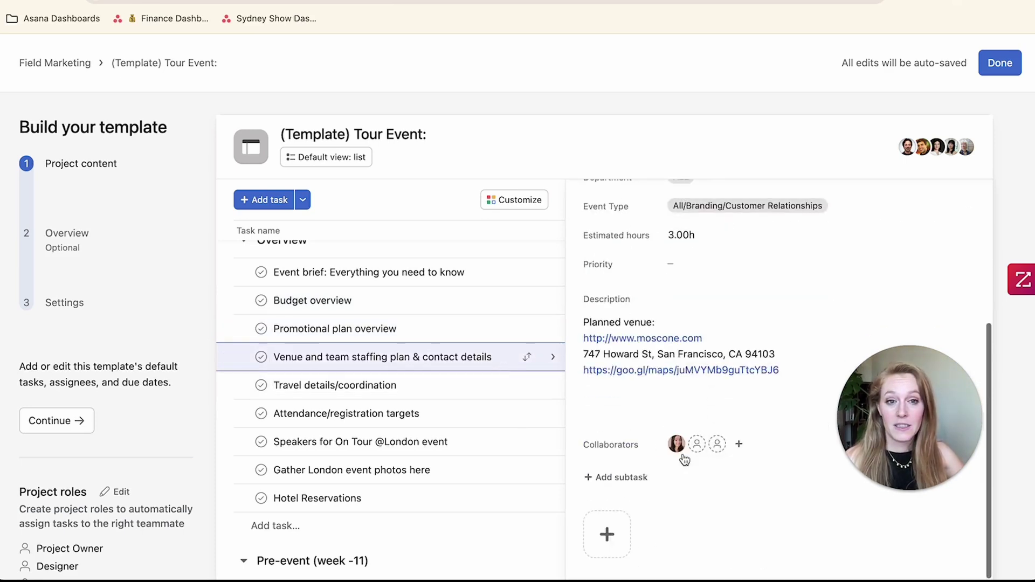
- Look through the rest of the template's task list, recheck the venue task's collaborators, and finish editing the template
{"action": "scroll", "coordinate": [432, 402], "scroll_direction": "down", "scroll_amount": 3}
{"action": "scroll", "coordinate": [432, 397], "scroll_direction": "up", "scroll_amount": 4}
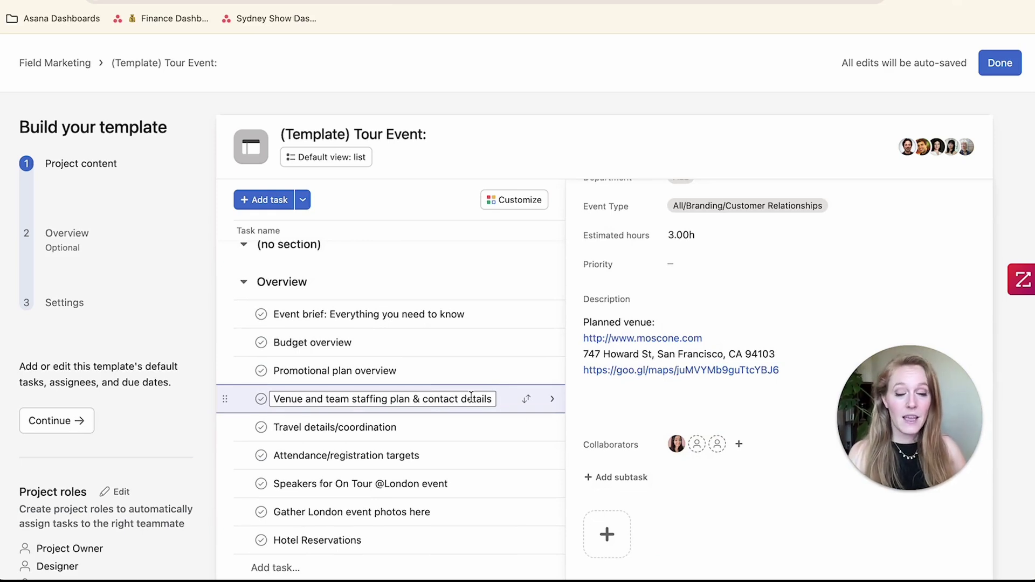
{"action": "left_click", "coordinate": [668, 339]}
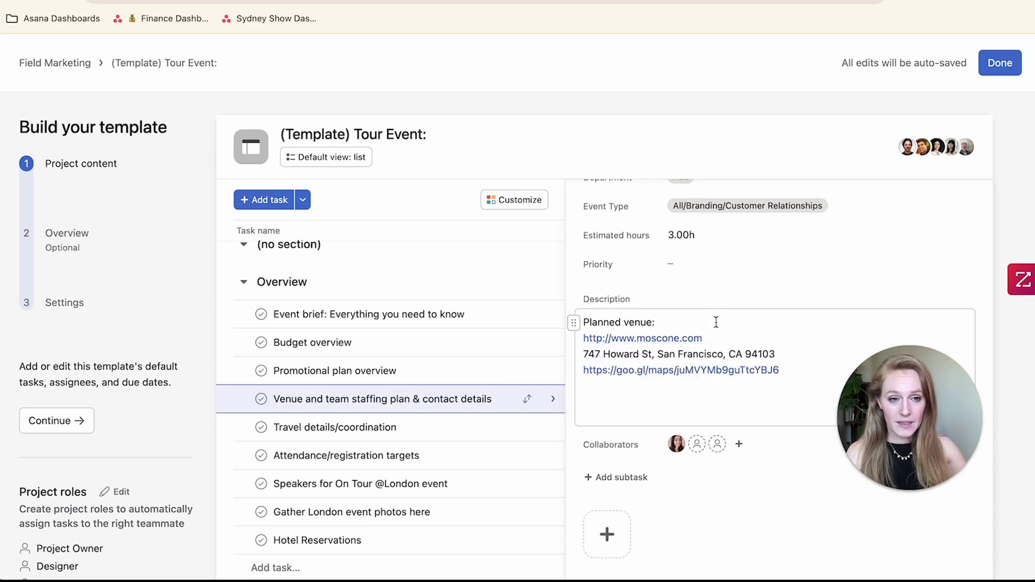
{"action": "left_click", "coordinate": [461, 399]}
{"action": "scroll", "coordinate": [462, 393], "scroll_direction": "down", "scroll_amount": 15}
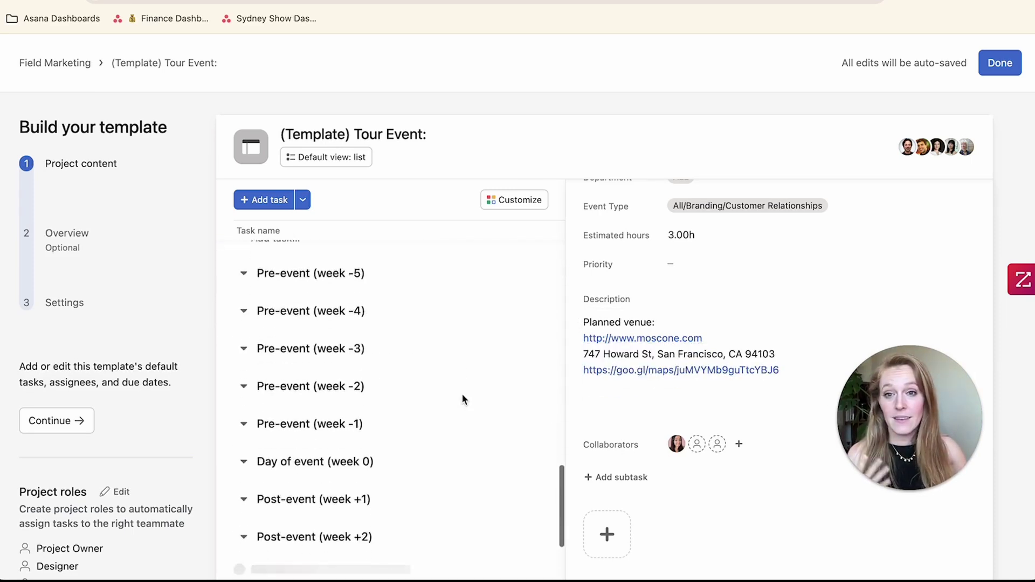
{"action": "scroll", "coordinate": [462, 400], "scroll_direction": "down", "scroll_amount": 15}
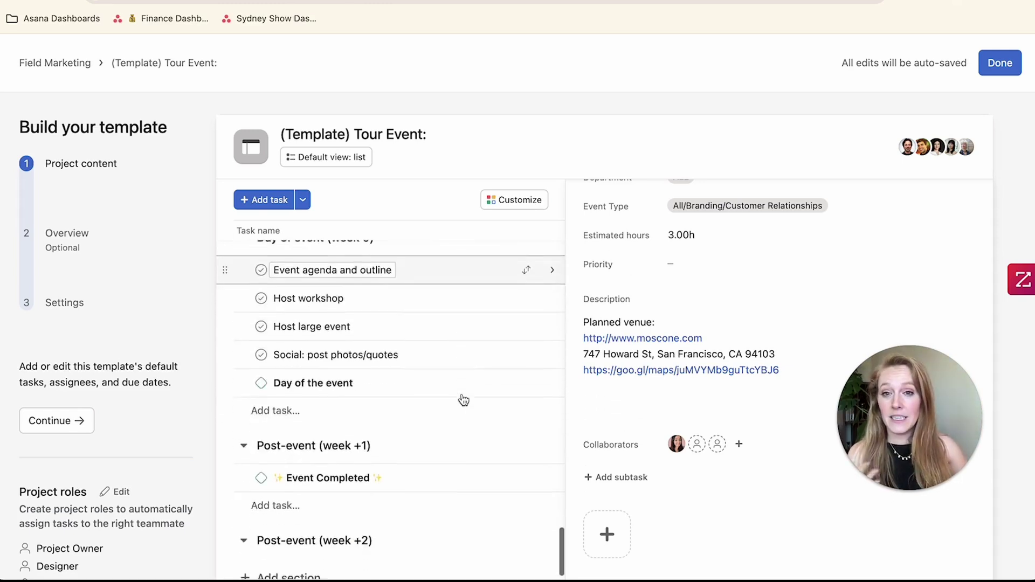
{"action": "scroll", "coordinate": [464, 400], "scroll_direction": "up", "scroll_amount": 20}
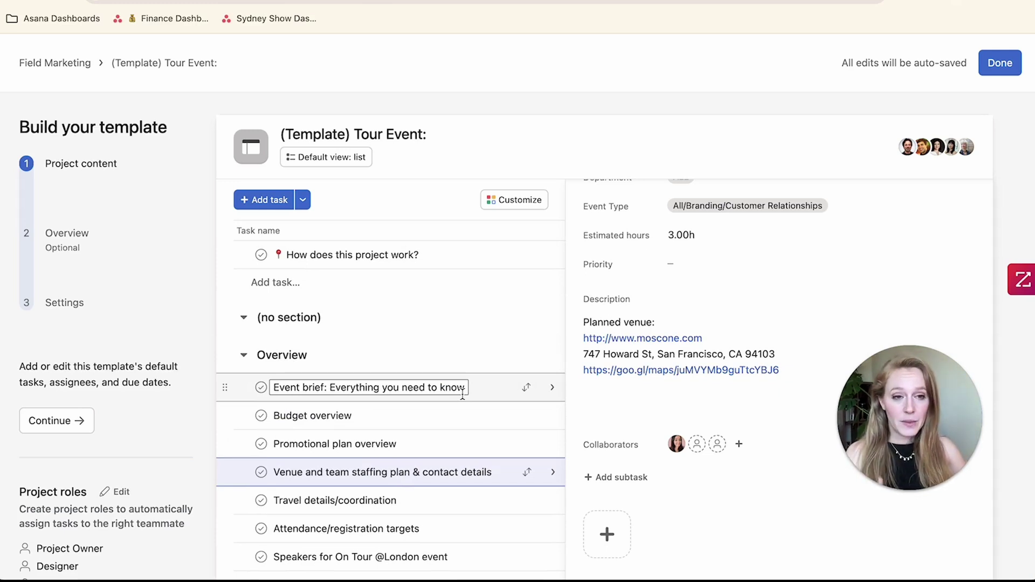
{"action": "mouse_move", "coordinate": [678, 451]}
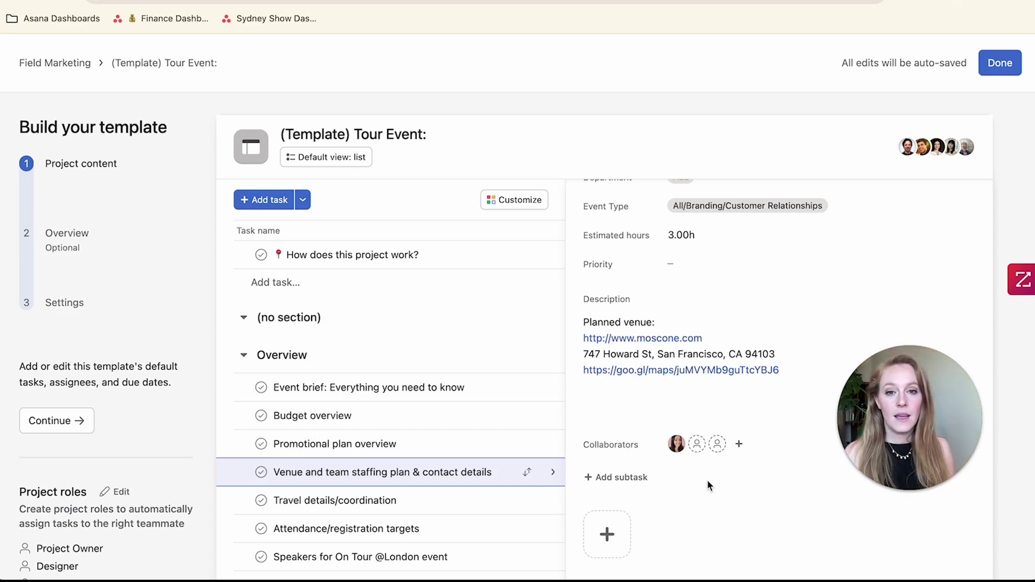
{"action": "left_click", "coordinate": [1001, 66]}
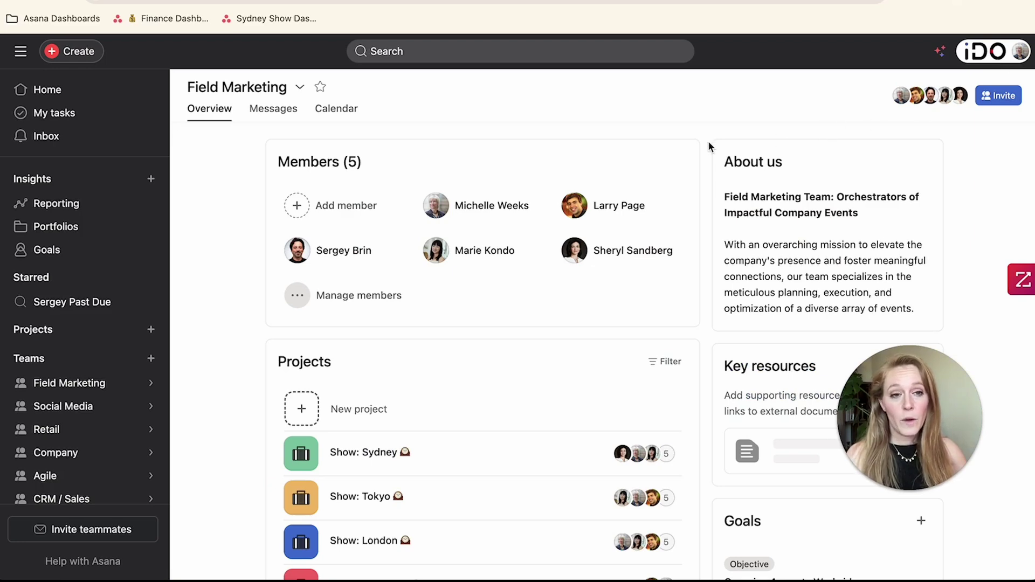